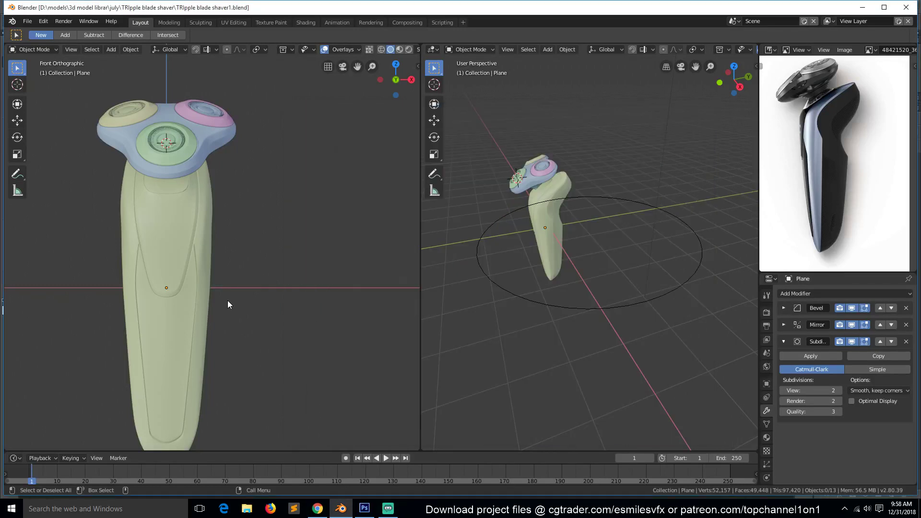
Orbit the shaver into a perspective view and switch to the Shading workspace
key(KP_2)
key(KP_8)
key(KP_8)
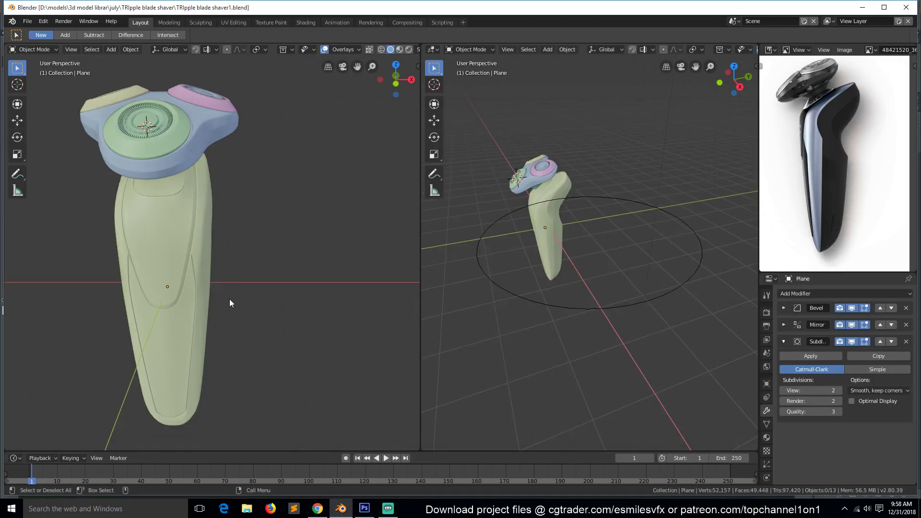
key(KP_5)
key(KP_1)
key(KP_3)
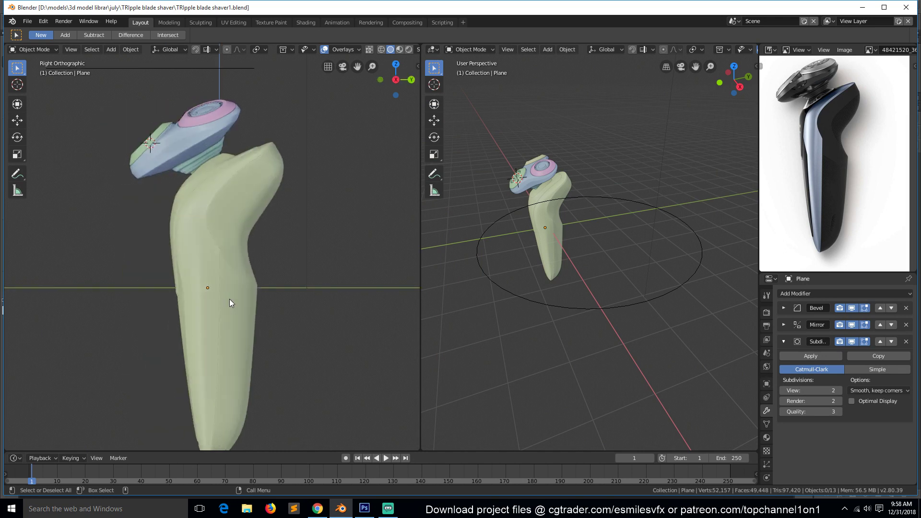
middle_drag(196, 271, 188, 210)
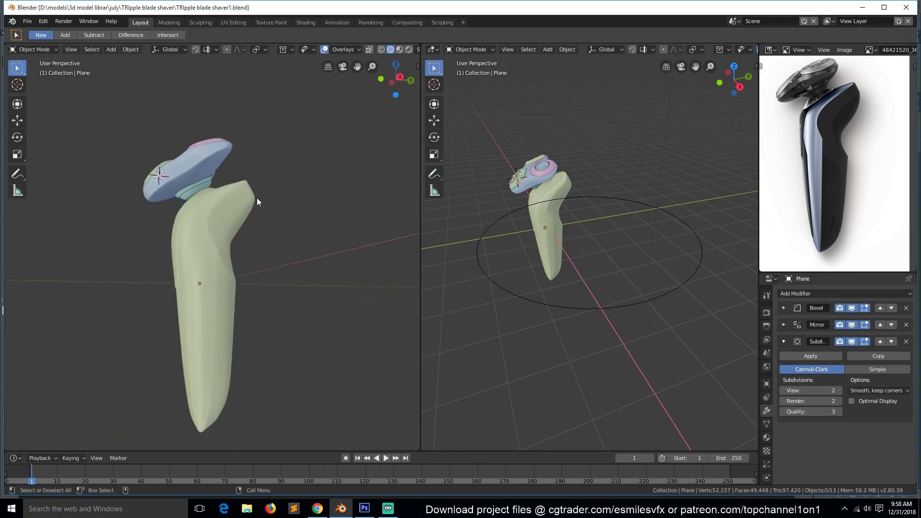
click(306, 23)
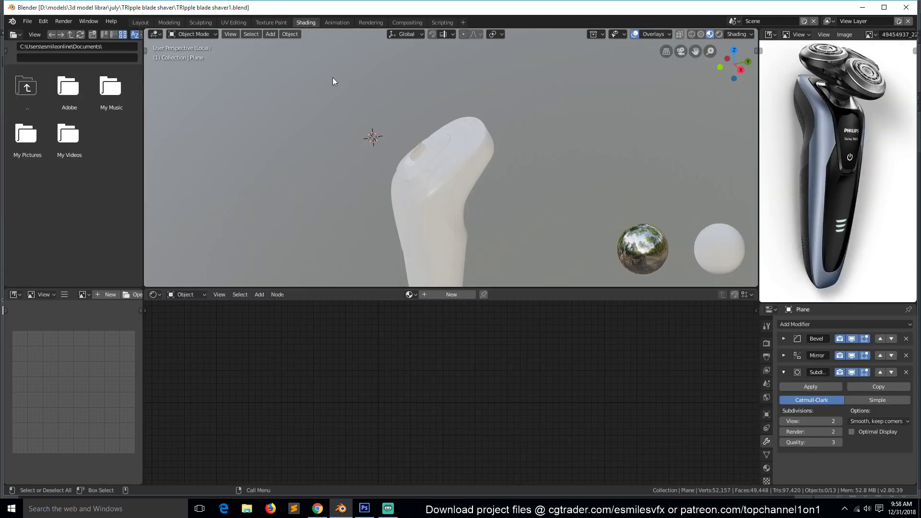
Select the shaver body and give it a new material, Material.002
click(426, 176)
key(alt+a)
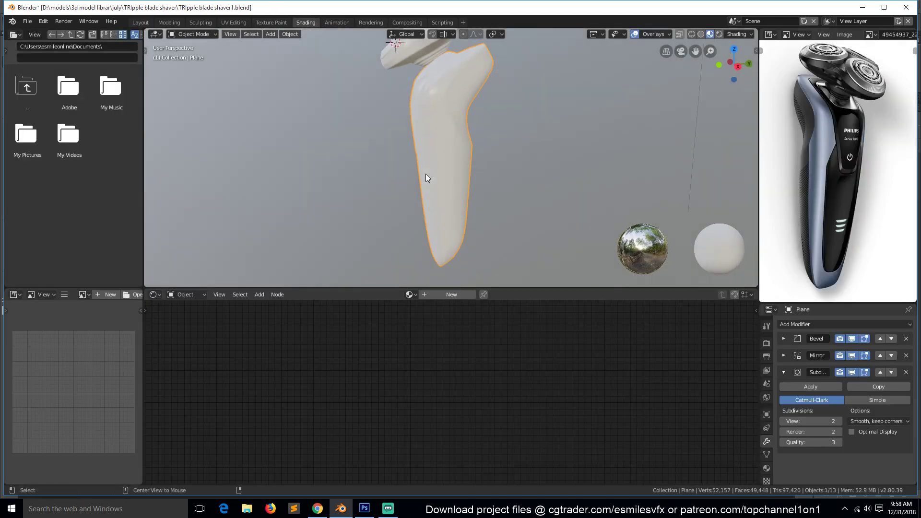
middle_drag(425, 174, 419, 117)
scroll(420, 120, up, 2)
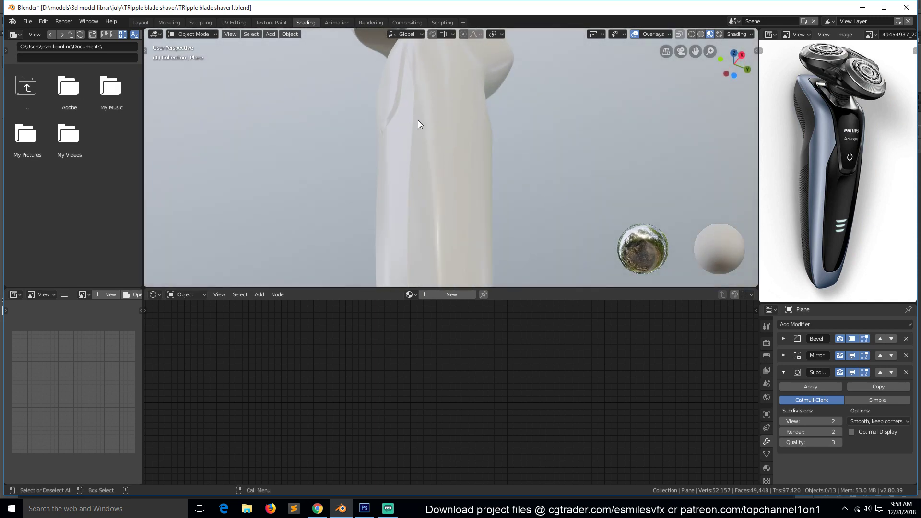
scroll(411, 151, down, 2)
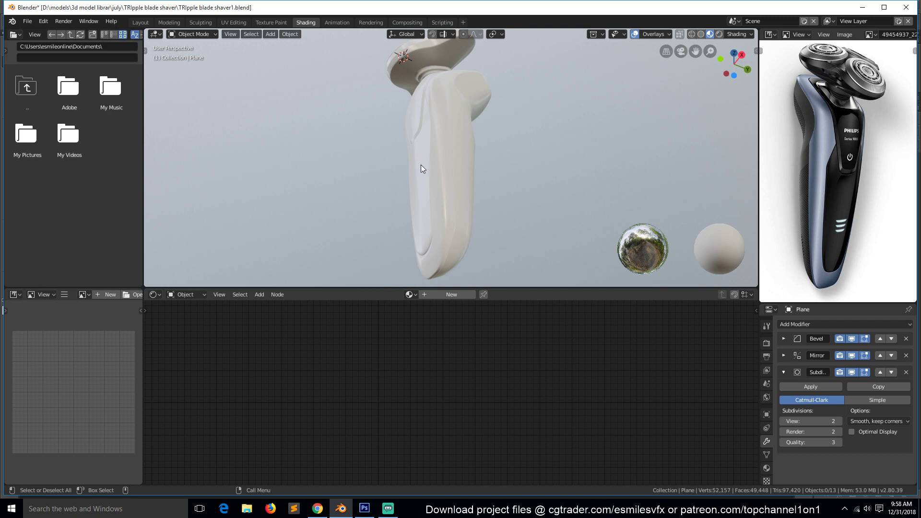
middle_drag(421, 167, 447, 199)
click(447, 200)
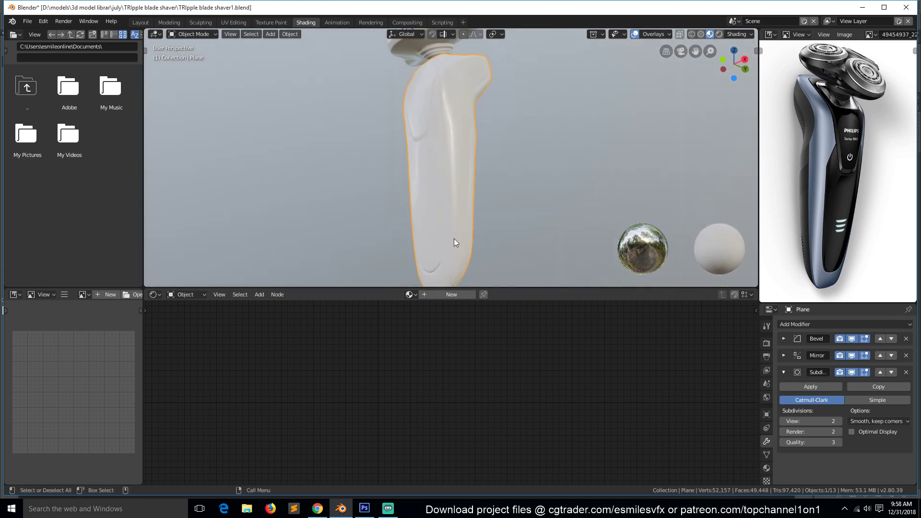
click(457, 294)
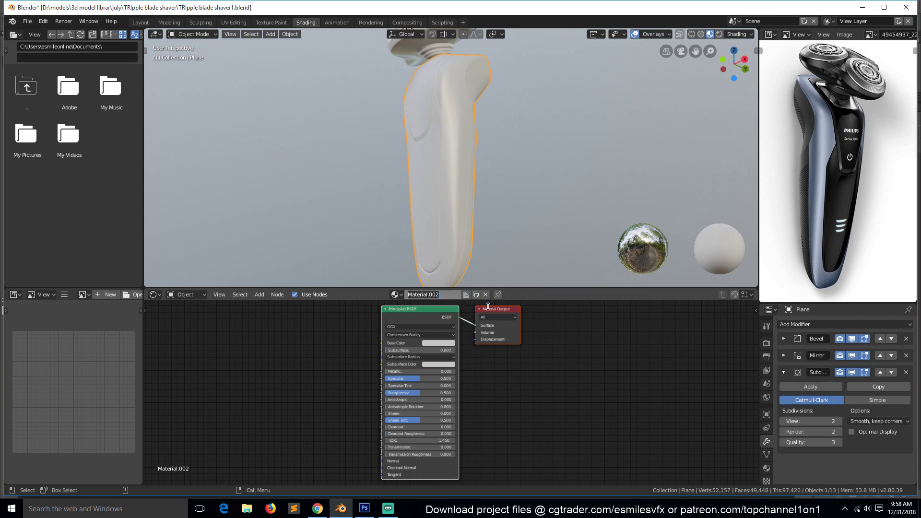
Bring up the Add-node menu in the shader editor and adjust the editor layout
key(shift+a)
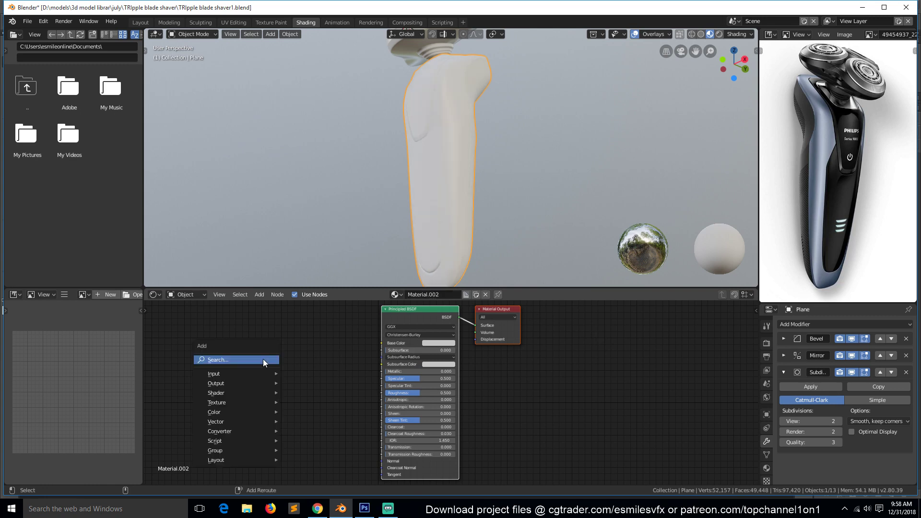
click(387, 508)
drag(531, 115, 920, 115)
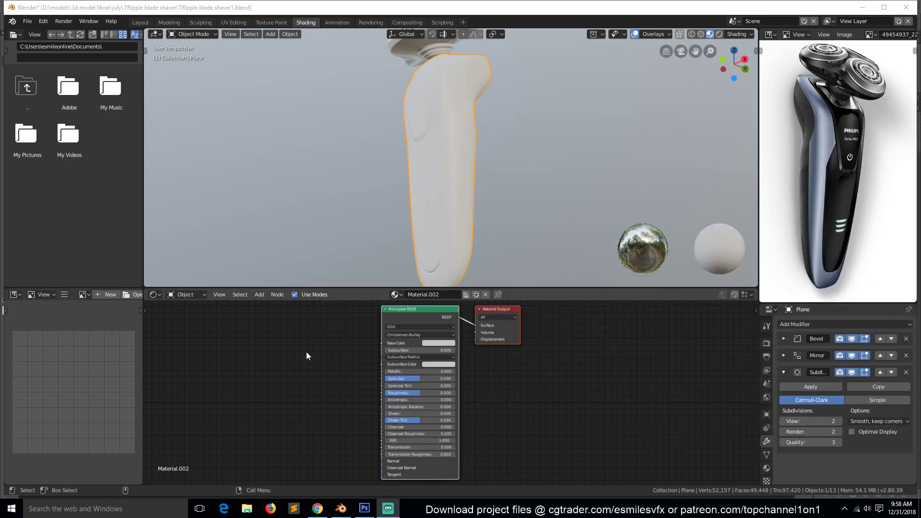
Add an Image Texture node with a new UV Grid image feeding Base Color
click(280, 346)
key(shift+a)
mouse_move(246, 387)
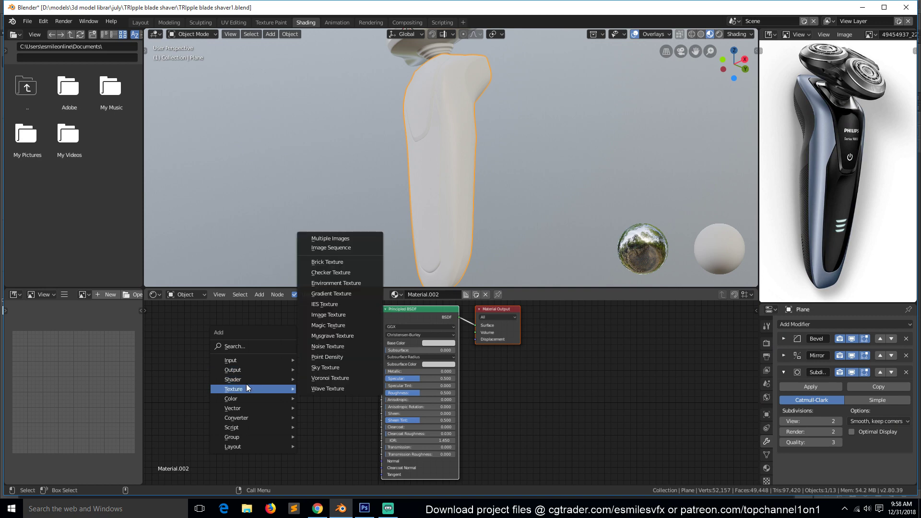
click(340, 314)
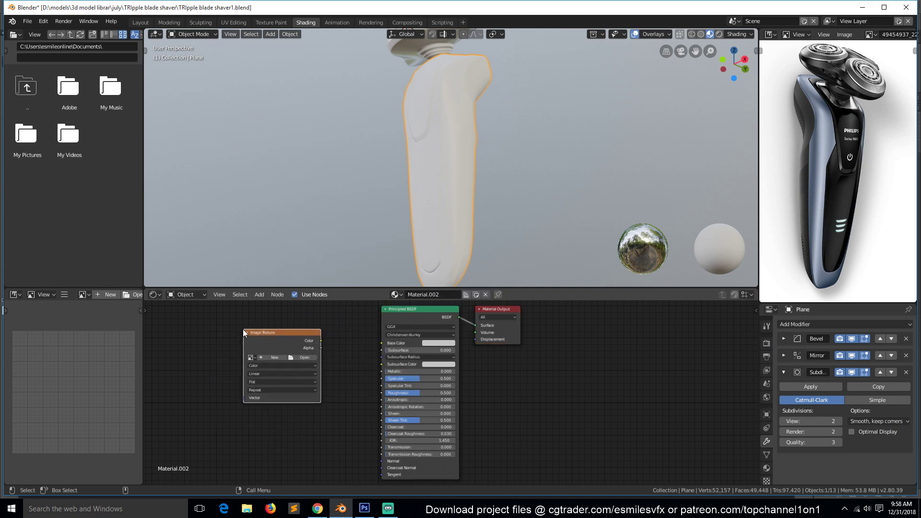
click(242, 330)
click(274, 357)
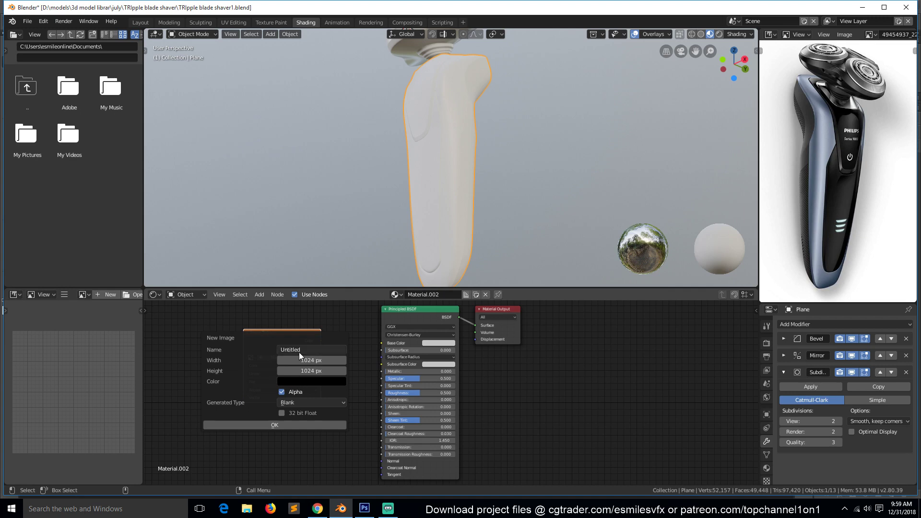
click(301, 401)
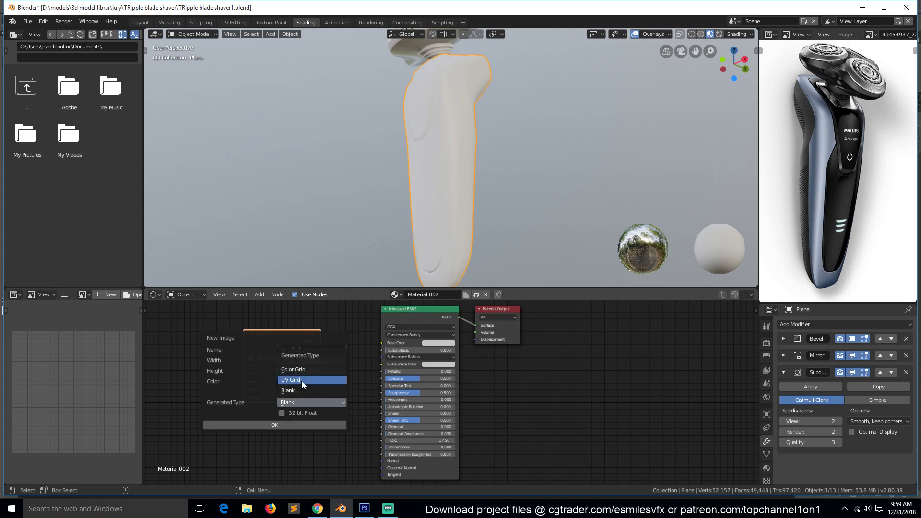
click(301, 380)
click(284, 424)
drag(320, 341, 386, 344)
Isolate the shaver body and hide its Bevel and Mirror modifiers in the viewport
middle_drag(565, 142, 432, 139)
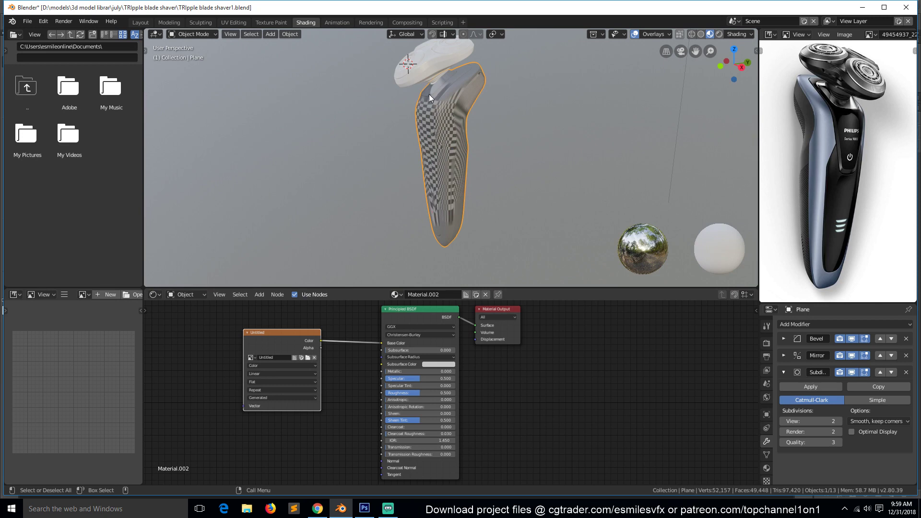
key(KP_Divide)
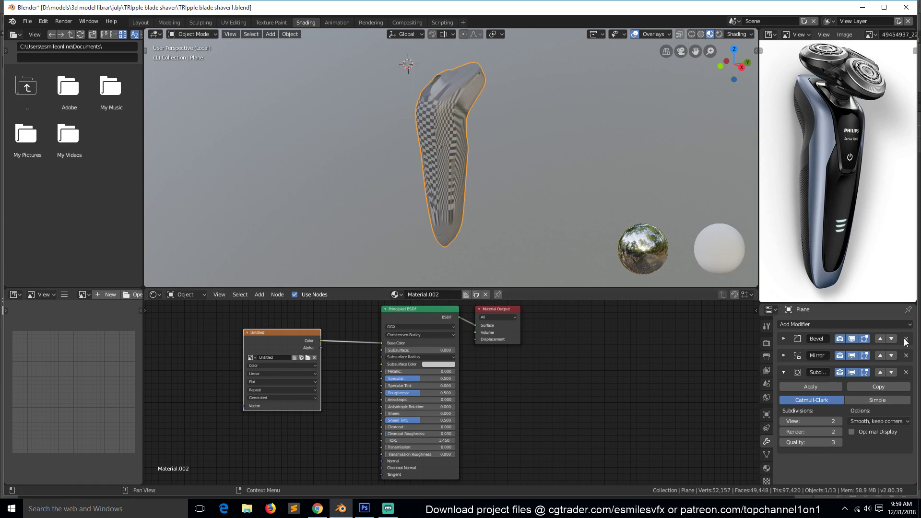
click(852, 339)
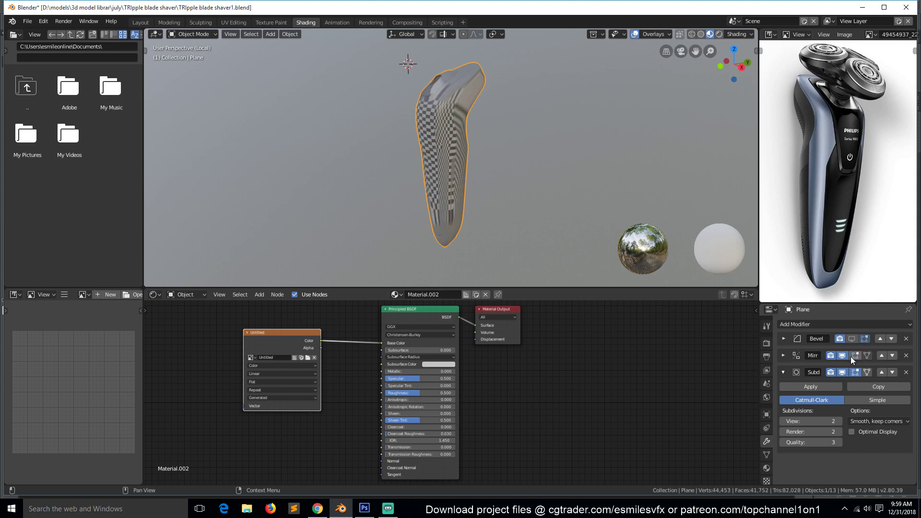
click(842, 356)
middle_drag(574, 243, 497, 184)
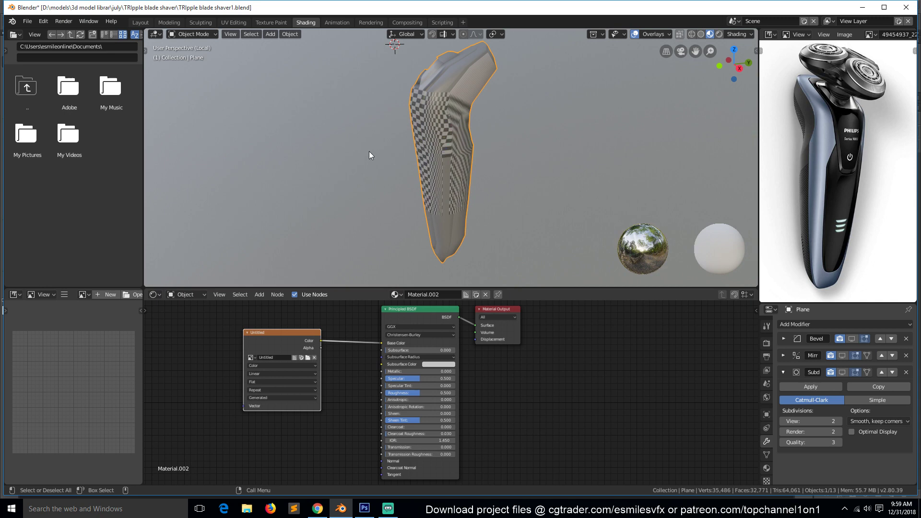
In the UV Editing workspace, isolate the handle and preview its checker material
click(233, 23)
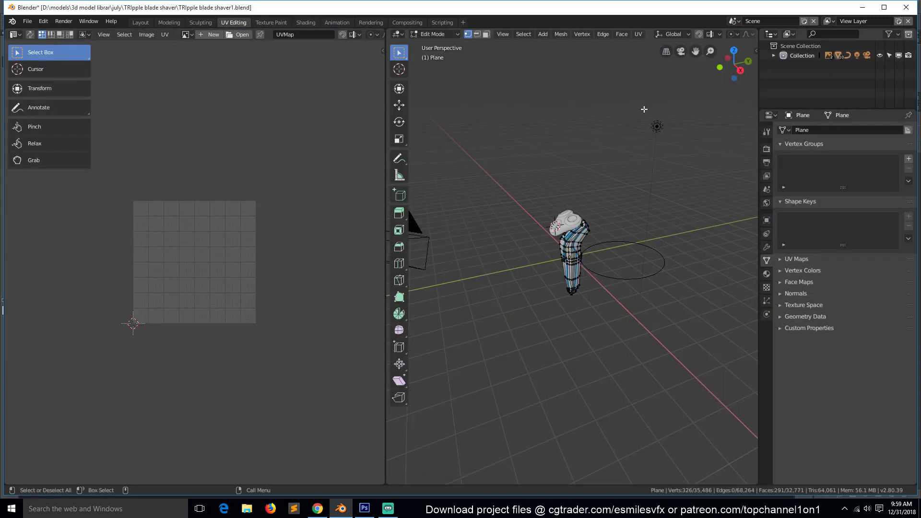
scroll(594, 177, up, 5)
key(Tab)
key(KP_Divide)
middle_drag(588, 186, 586, 186)
scroll(719, 34, down, 5)
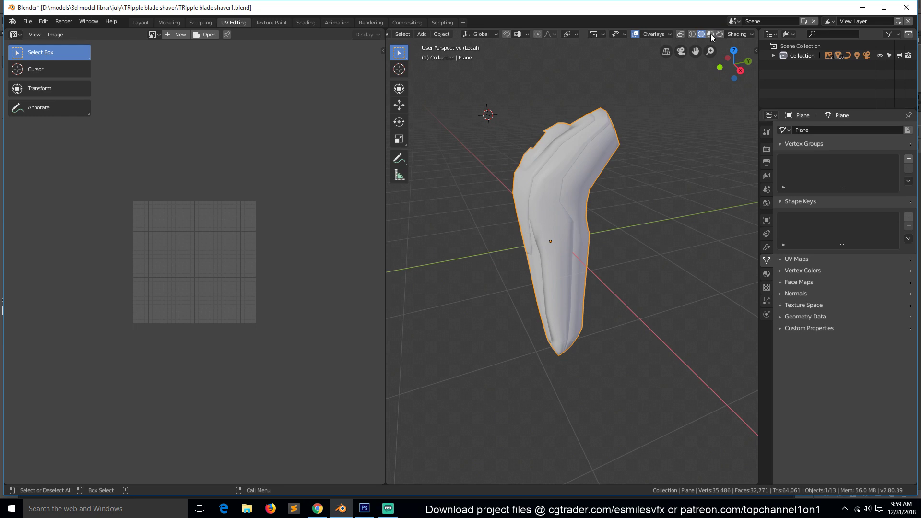
click(710, 34)
middle_drag(542, 173, 626, 188)
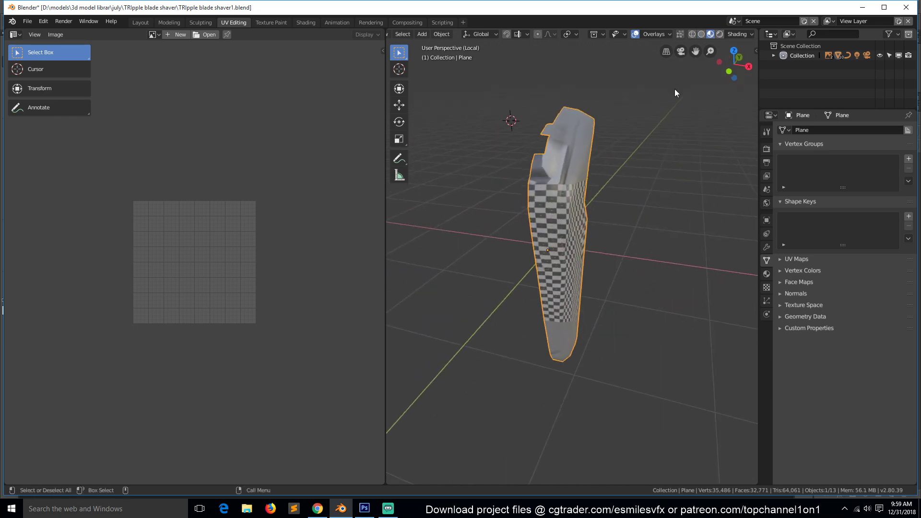
scroll(280, 245, up, 1)
scroll(280, 246, up, 4)
Enter edit mode on the handle and select its whole mesh
key(Tab)
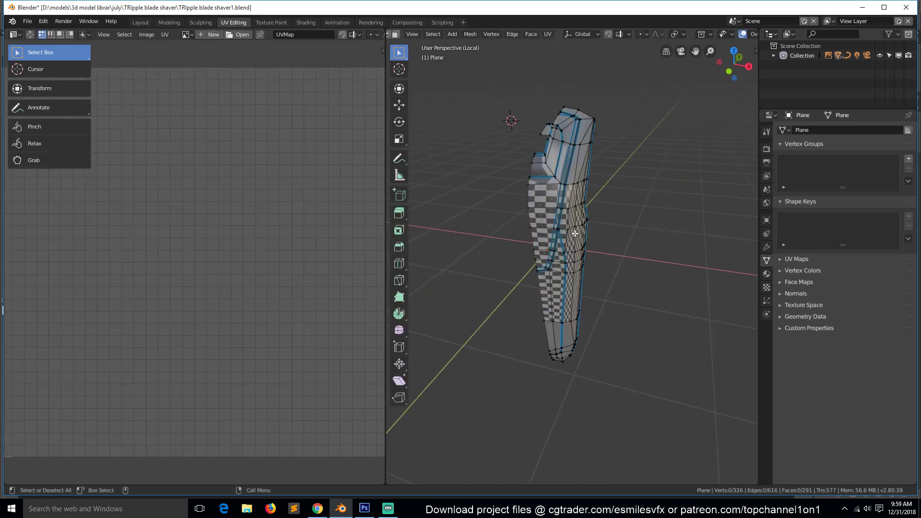
key(a)
scroll(253, 285, down, 5)
scroll(252, 284, up, 3)
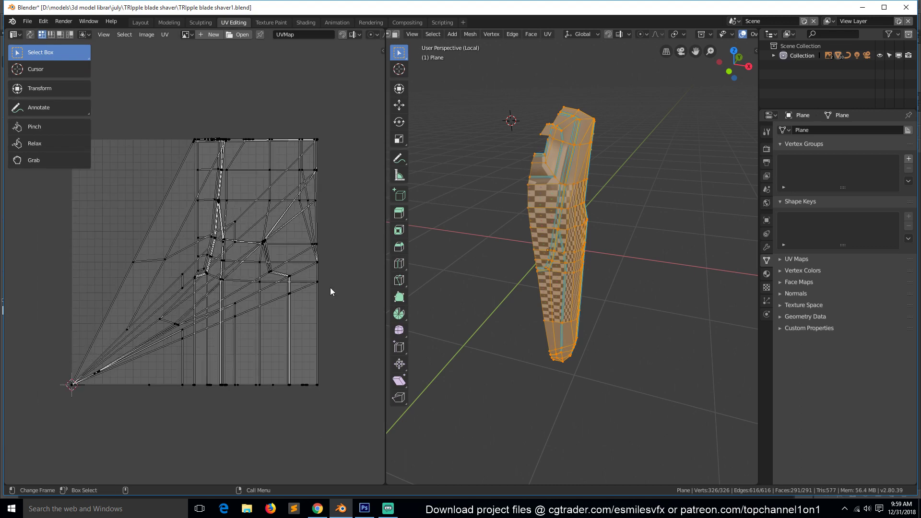
scroll(551, 269, up, 3)
middle_drag(551, 269, 499, 247)
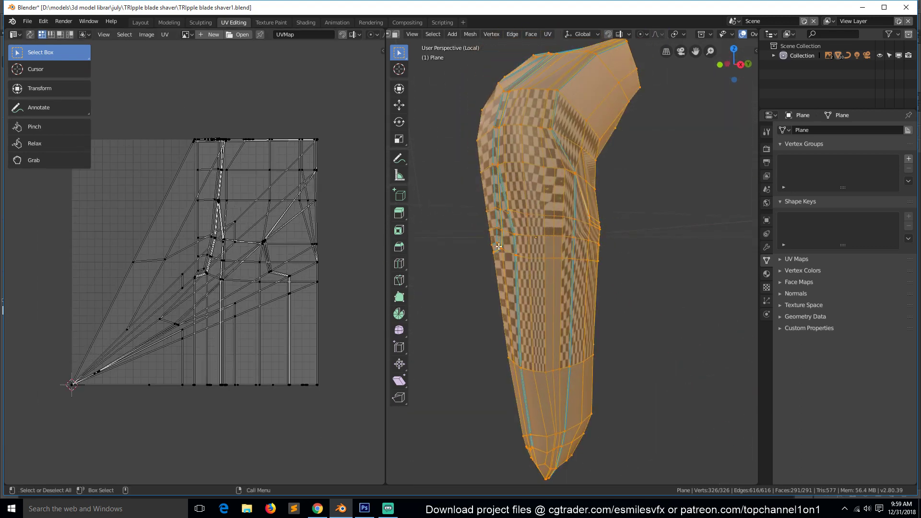
middle_drag(504, 148, 598, 206)
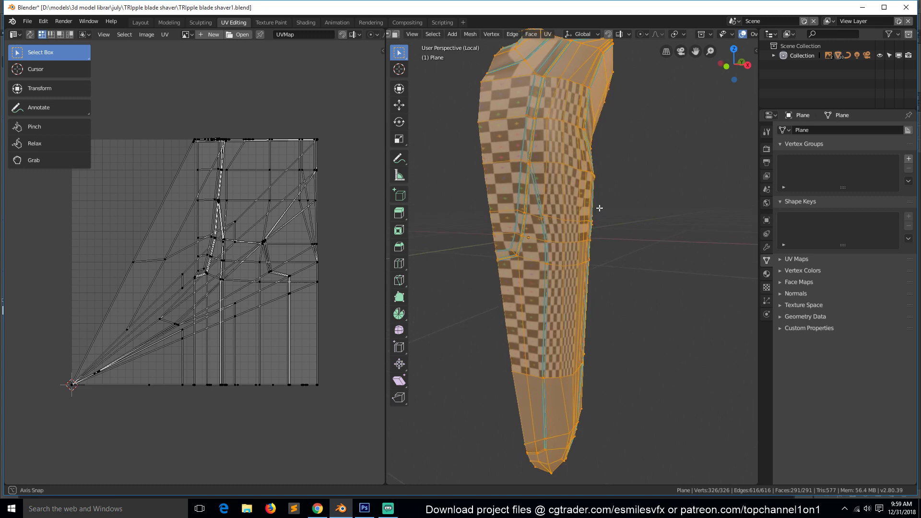
scroll(515, 233, up, 4)
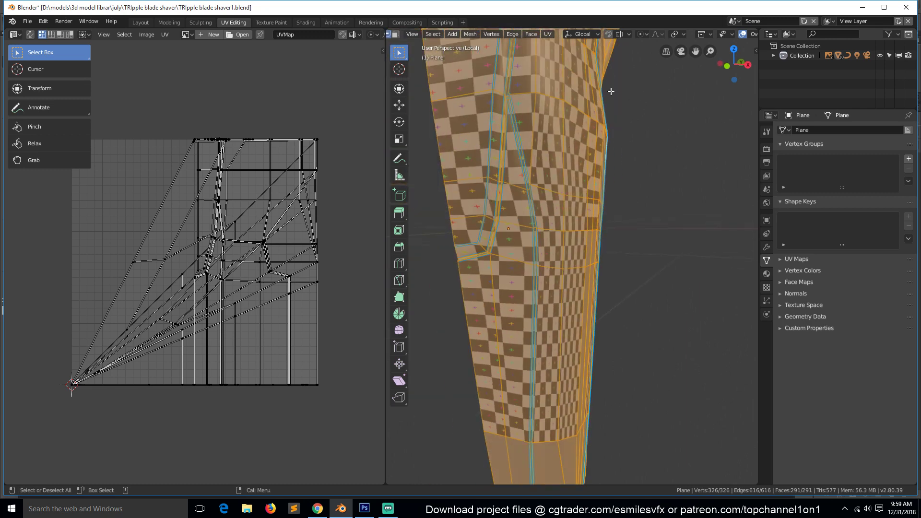
scroll(611, 91, down, 5)
scroll(604, 94, up, 4)
scroll(709, 53, down, 4)
scroll(700, 60, up, 2)
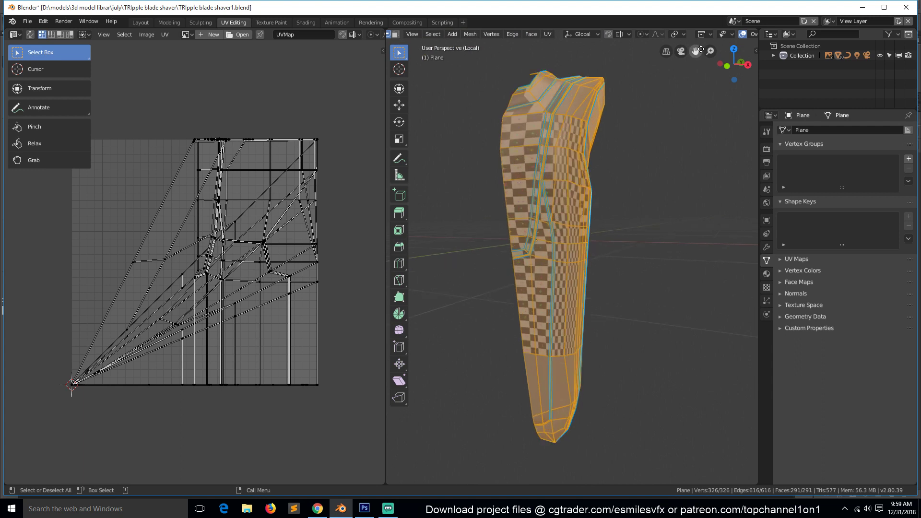
scroll(724, 34, down, 5)
Turn off the Bevel edge overlay, deselect the mesh, and inspect the checkered surface
click(669, 34)
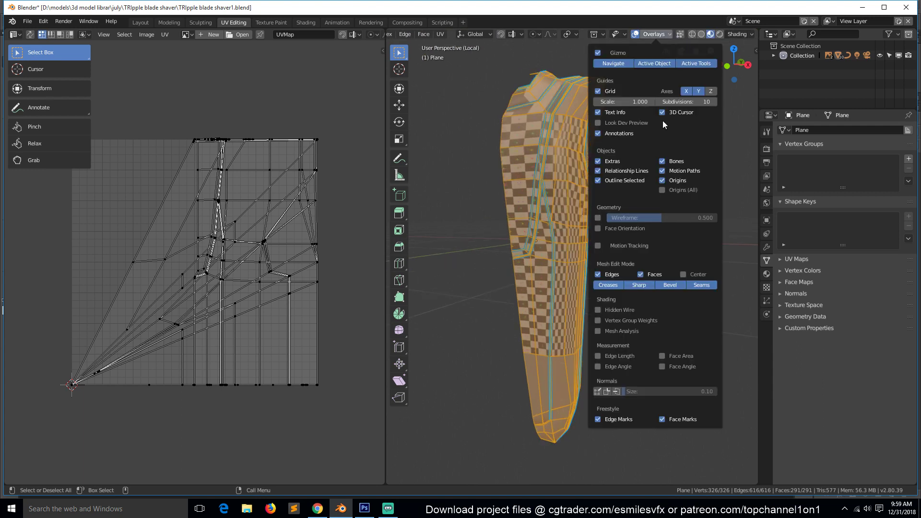
click(663, 284)
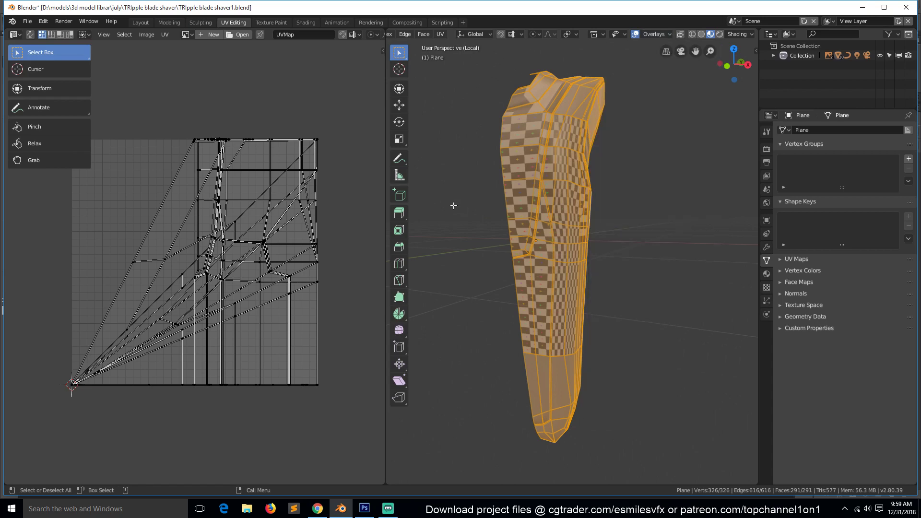
key(alt+a)
scroll(580, 256, up, 5)
middle_drag(582, 260, 607, 283)
scroll(588, 256, up, 4)
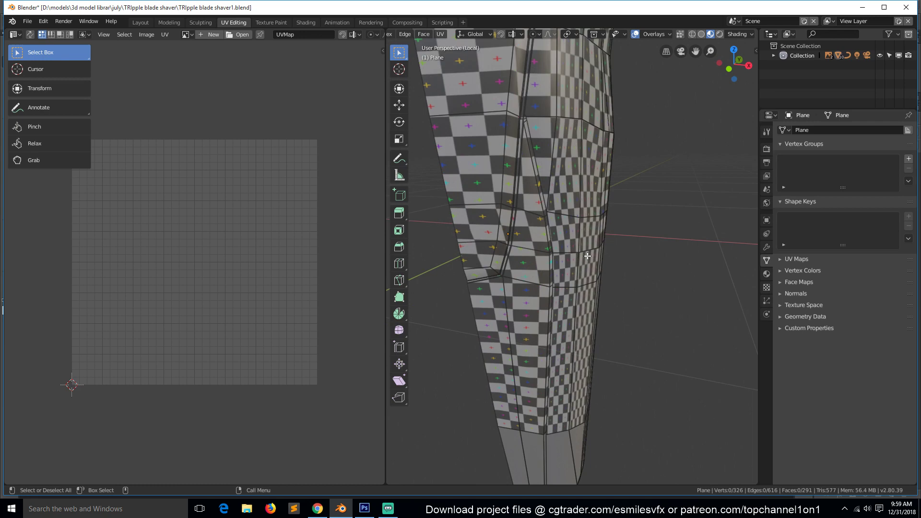
middle_drag(484, 292, 551, 281)
drag(697, 48, 769, 114)
scroll(613, 144, up, 1)
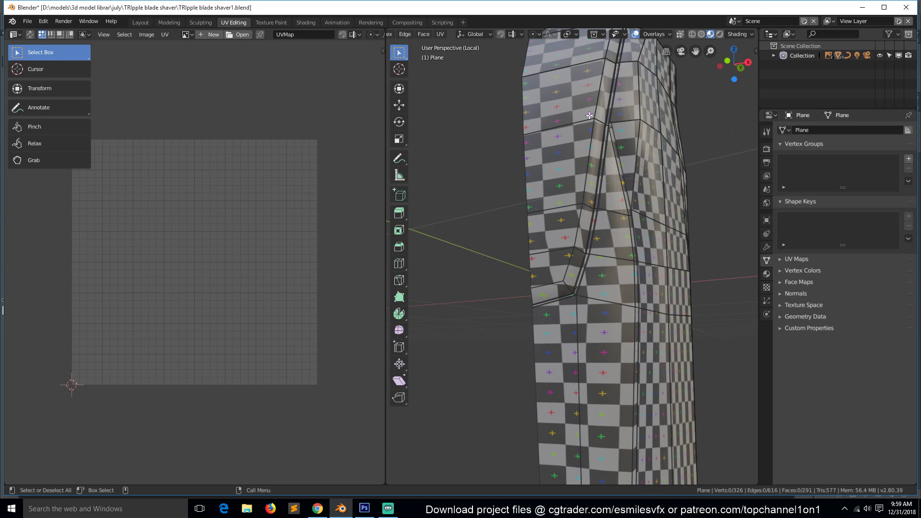
Turn the Outliner into an Image Editor showing the shaver reference photo, enlarged and zoomed in
click(775, 35)
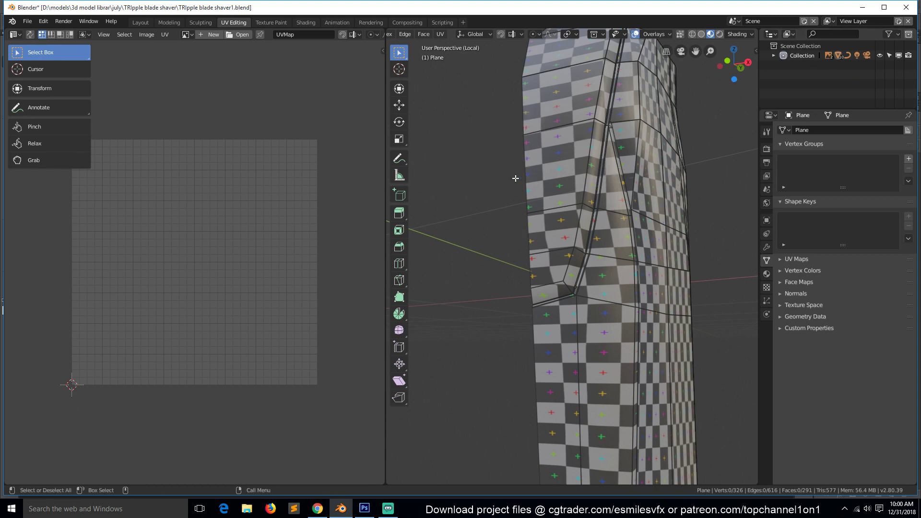
click(770, 34)
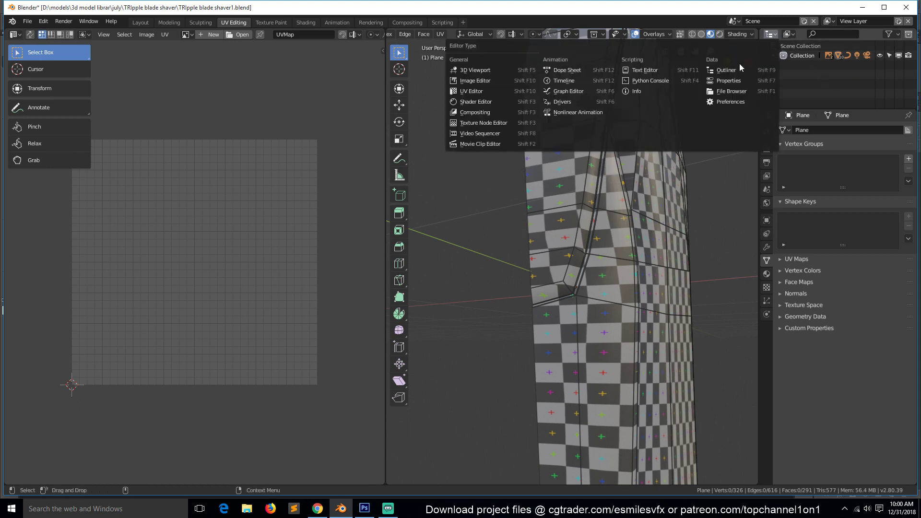
click(487, 83)
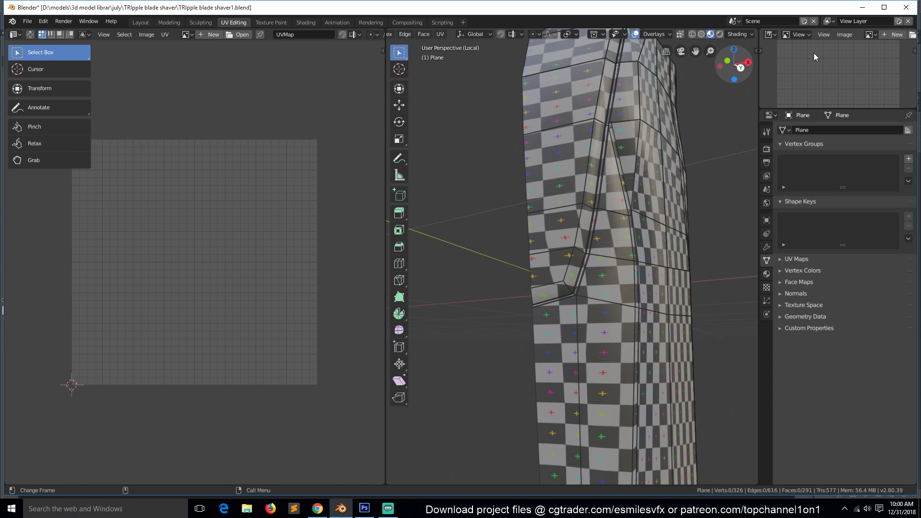
click(869, 34)
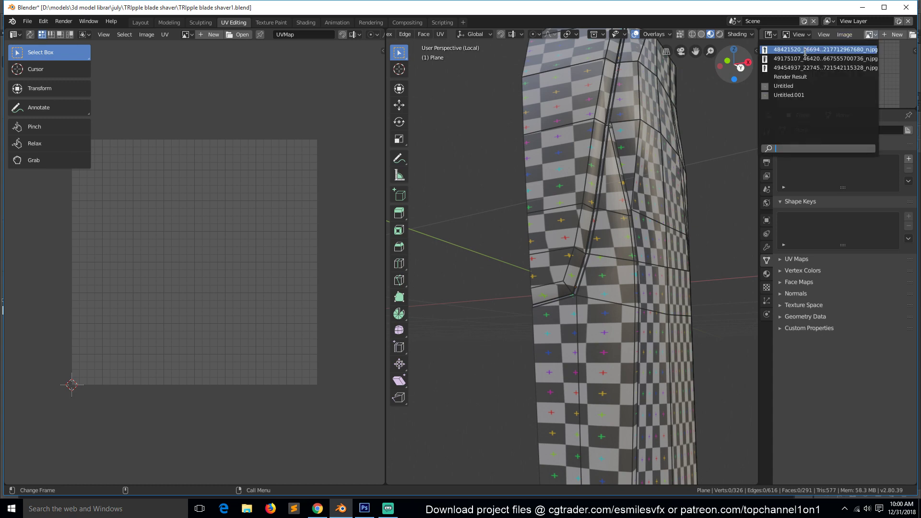
click(807, 67)
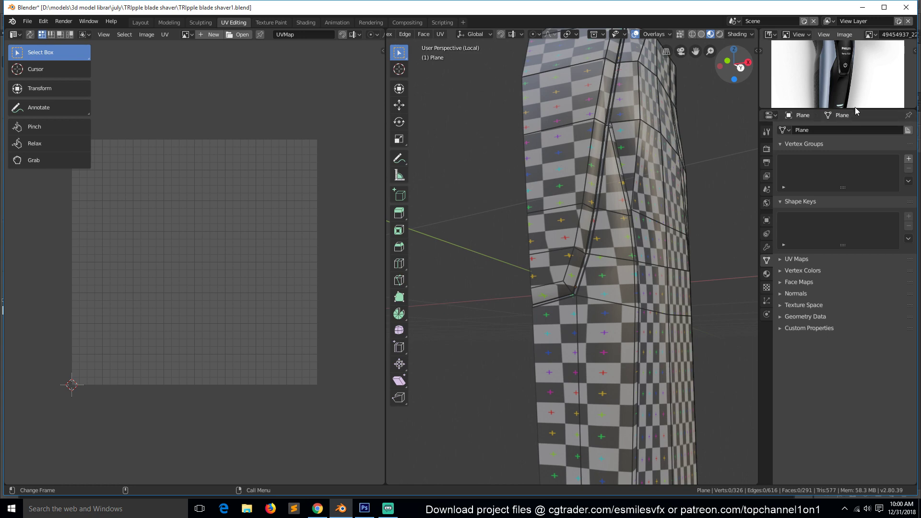
drag(854, 114, 834, 288)
scroll(824, 221, up, 2)
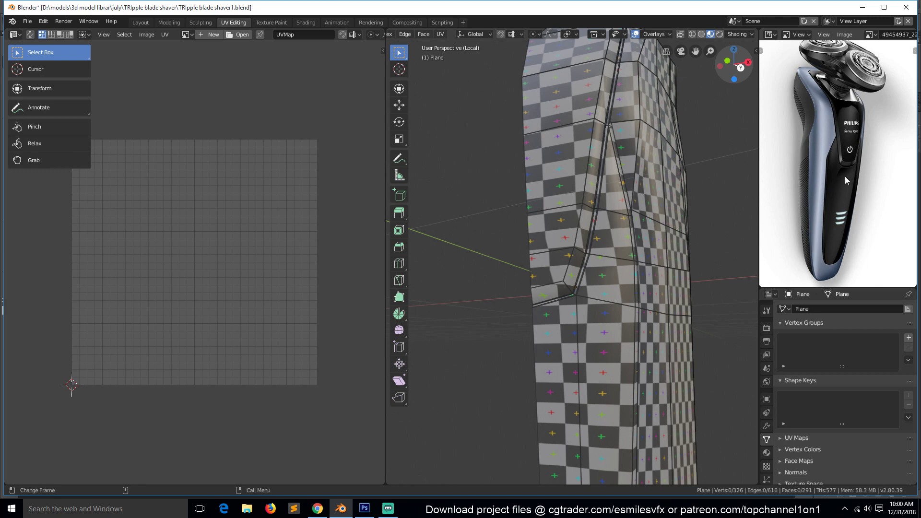
scroll(864, 168, up, 3)
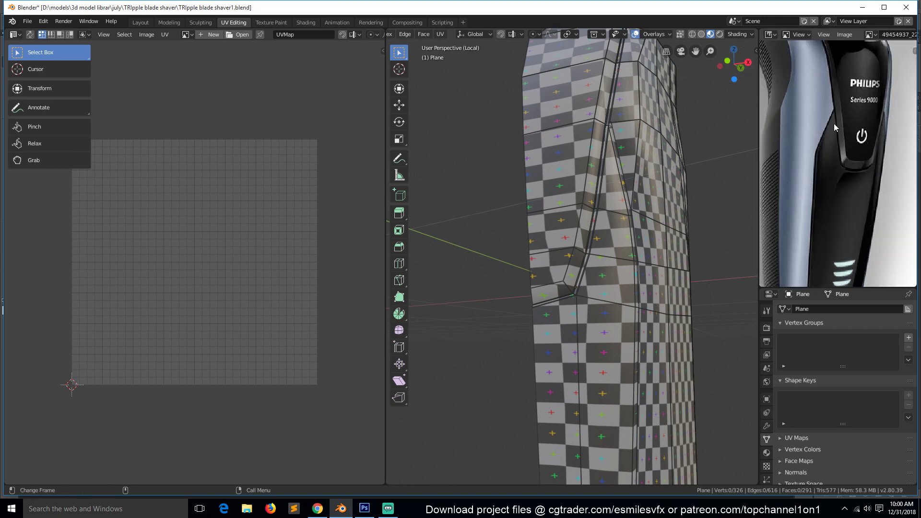
Mark the two edge loops beside the body groove as seams
scroll(654, 250, up, 6)
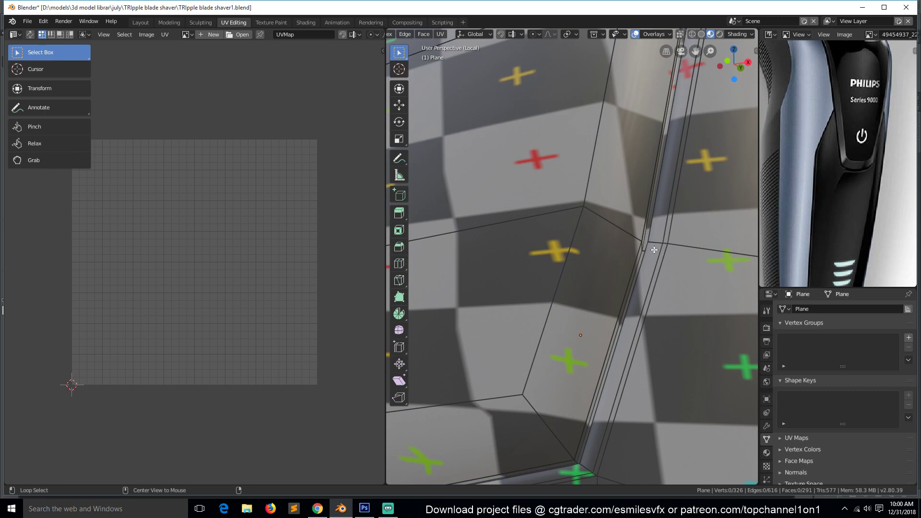
alt+click(657, 253)
mouse_move(647, 239)
middle_down()
mouse_move(668, 237)
mouse_move(656, 234)
middle_up()
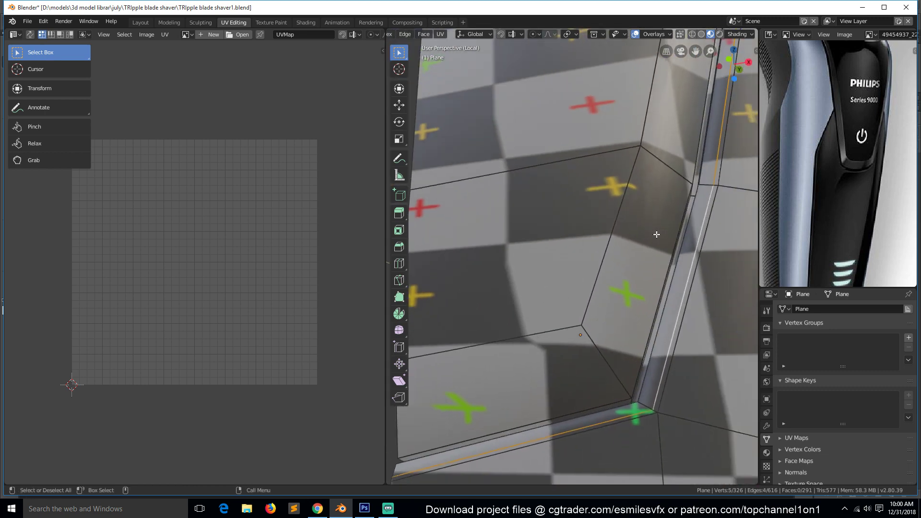
alt+shift+click(659, 309)
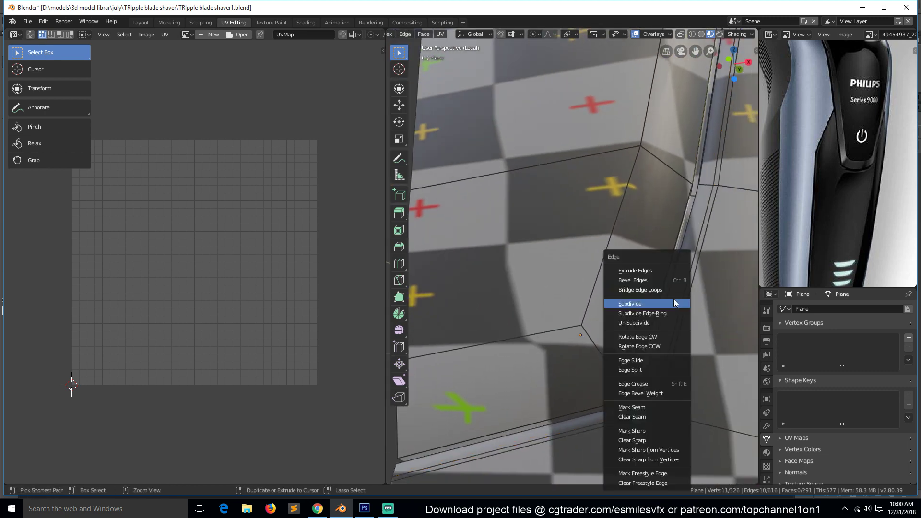
key(ctrl+e)
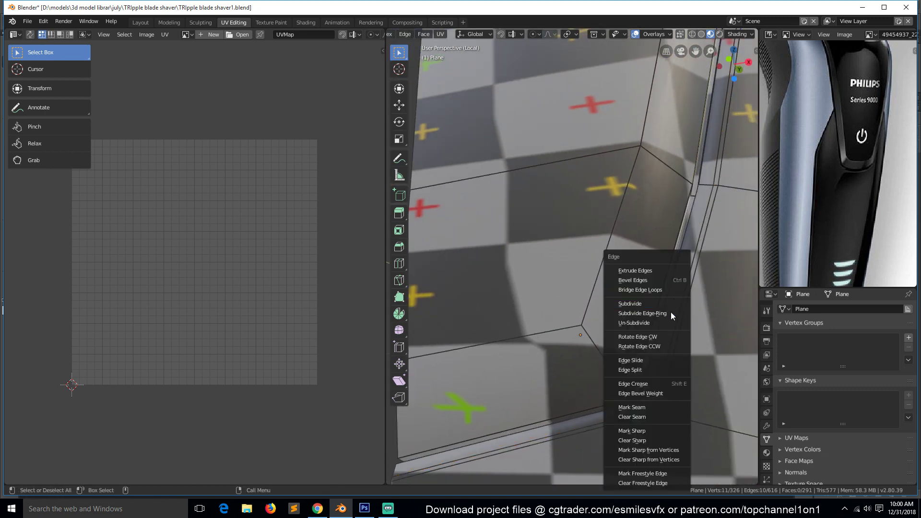
click(656, 406)
Mark another edge loop near the top as a seam, then deselect all edges
scroll(717, 235, down, 7)
middle_drag(695, 160, 640, 263)
scroll(580, 146, down, 4)
middle_drag(670, 158, 636, 188)
middle_drag(565, 211, 674, 203)
scroll(806, 127, down, 5)
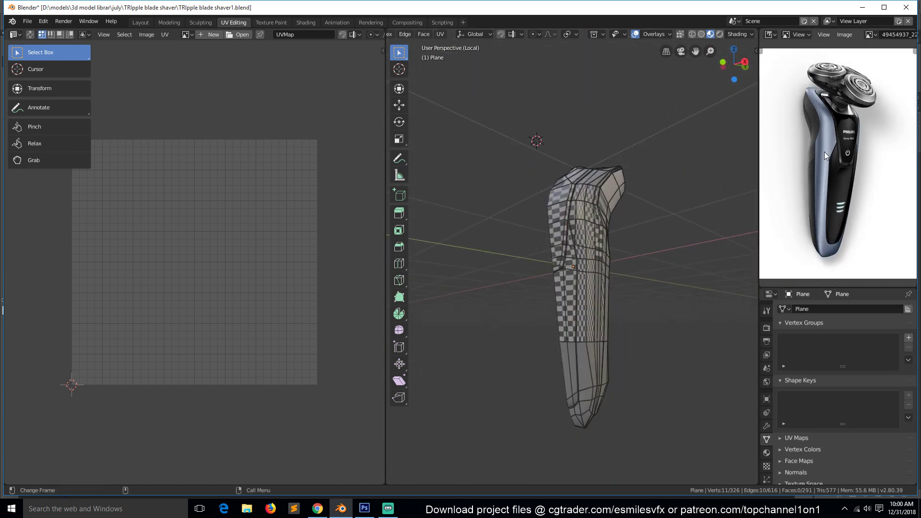
scroll(636, 241, up, 5)
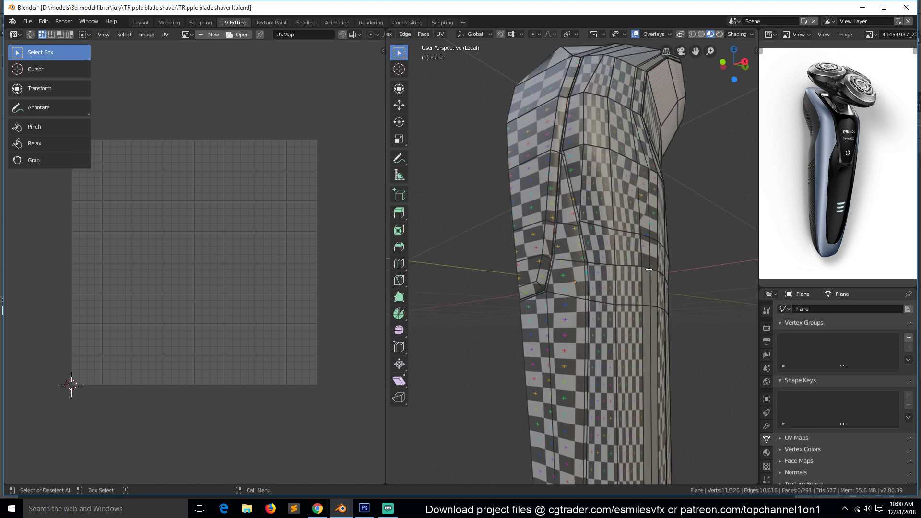
scroll(648, 269, down, 1)
middle_drag(656, 265, 594, 244)
scroll(587, 242, down, 4)
scroll(596, 255, up, 8)
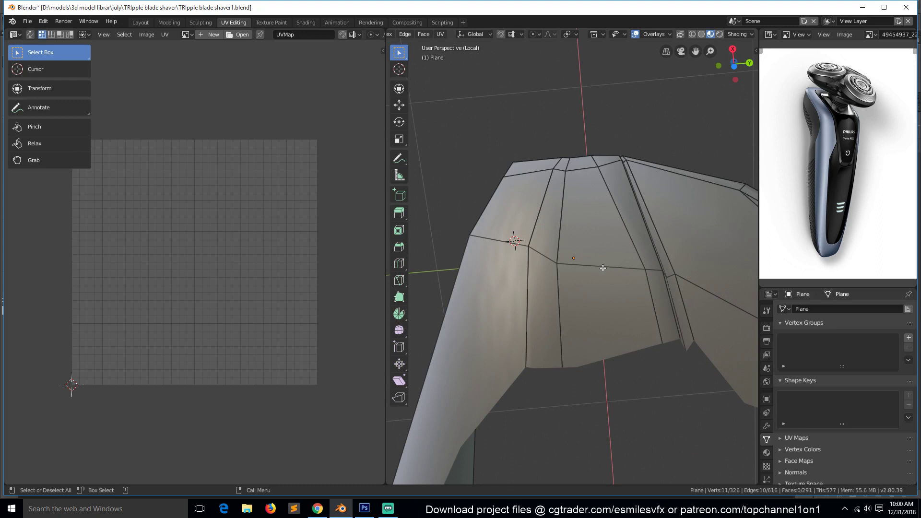
alt+shift+click(670, 287)
scroll(688, 189, down, 7)
middle_drag(689, 197, 695, 249)
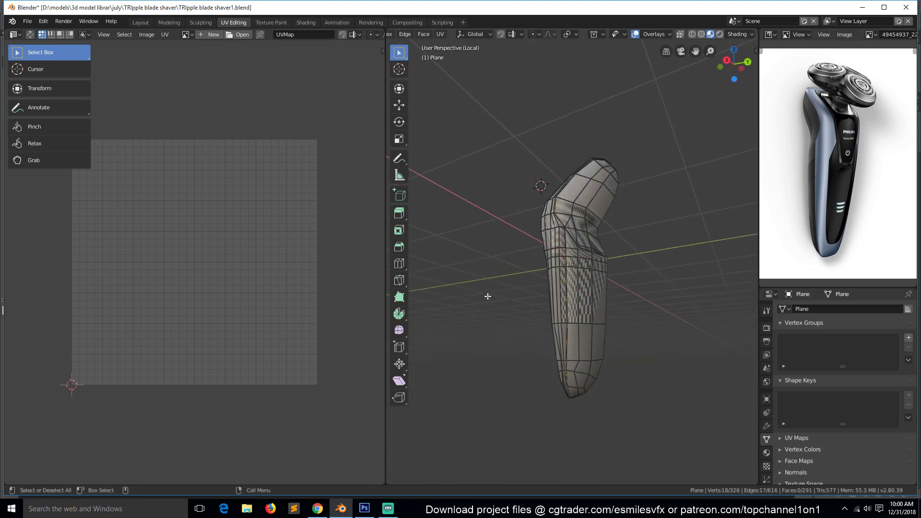
scroll(526, 278, up, 3)
key(ctrl+e)
click(525, 278)
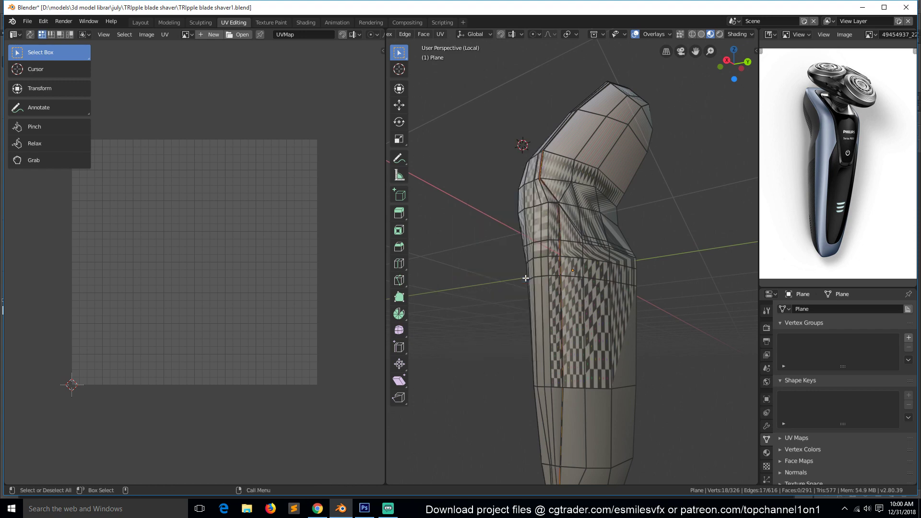
middle_drag(546, 178, 642, 240)
key(alt+a)
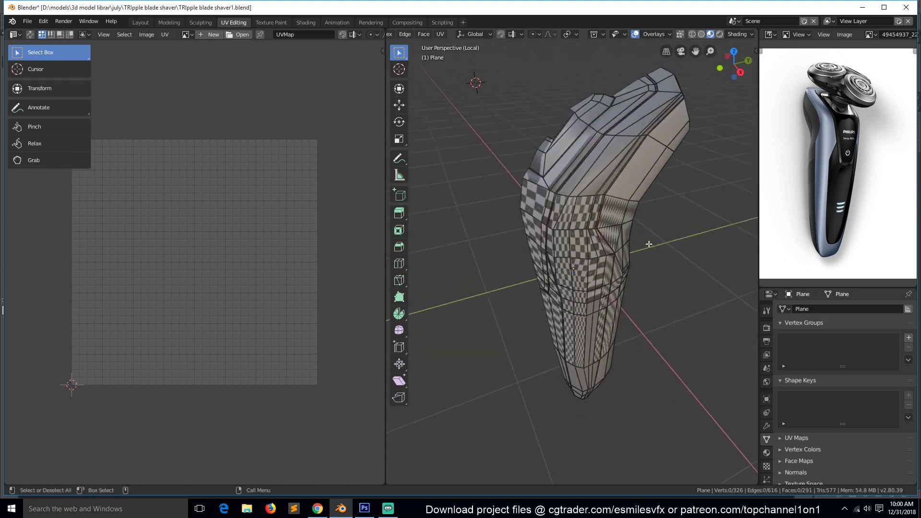
middle_drag(480, 130, 640, 121)
Unwrap the whole body mesh along its seams into three UV islands, then deselect
key(a)
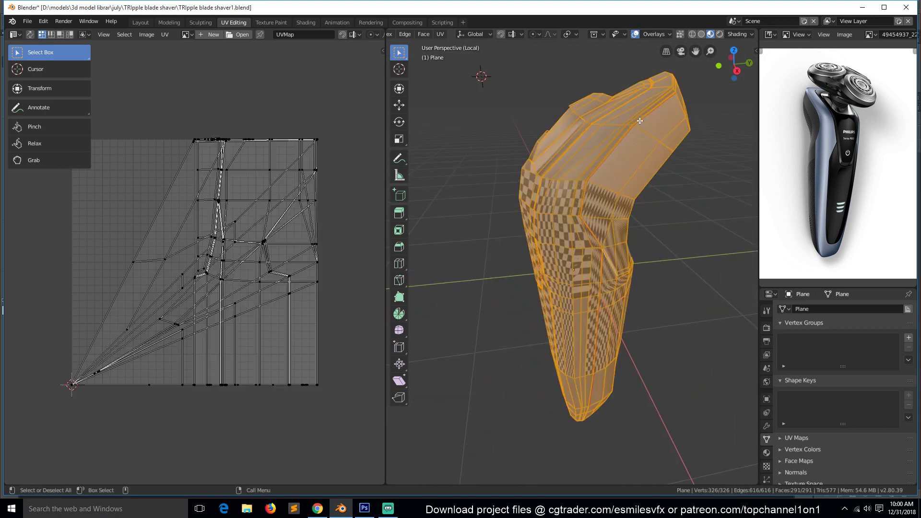
key(u)
click(639, 120)
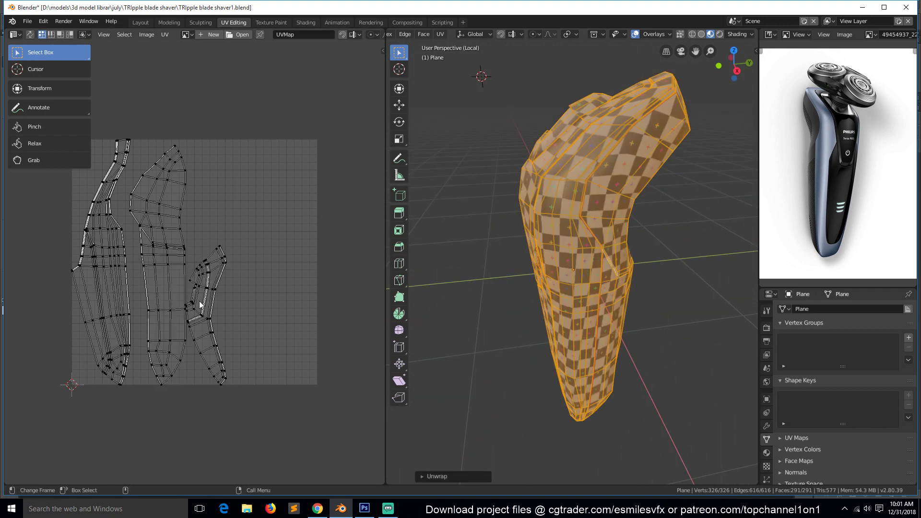
key(Tab)
middle_drag(513, 228, 577, 164)
key(Tab)
key(alt+a)
Mark the upper-body edge loop as a seam, re-unwrap the whole body, and return to object mode
alt+click(579, 119)
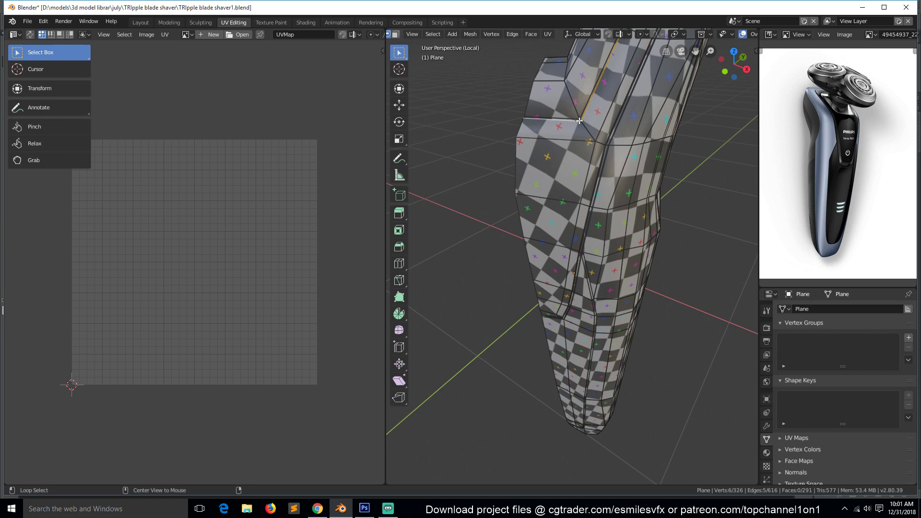
scroll(579, 118, up, 6)
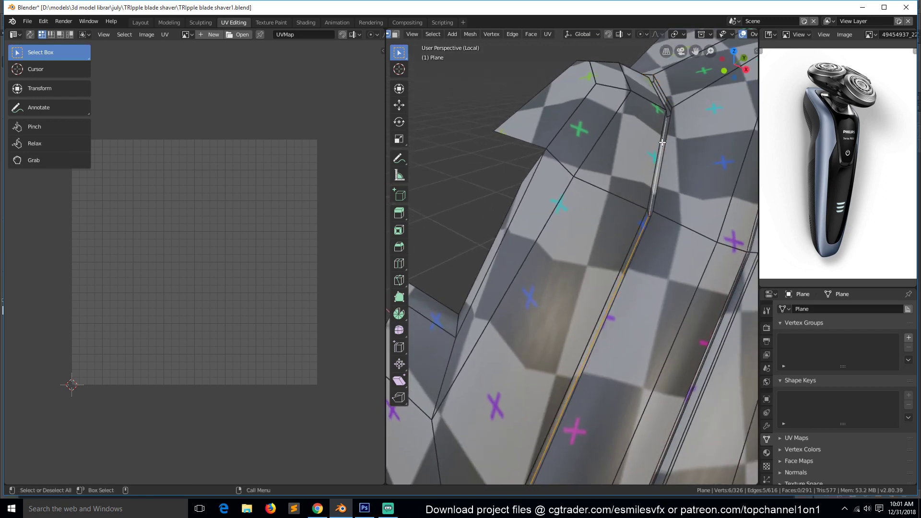
key(ctrl+e)
click(666, 177)
key(a)
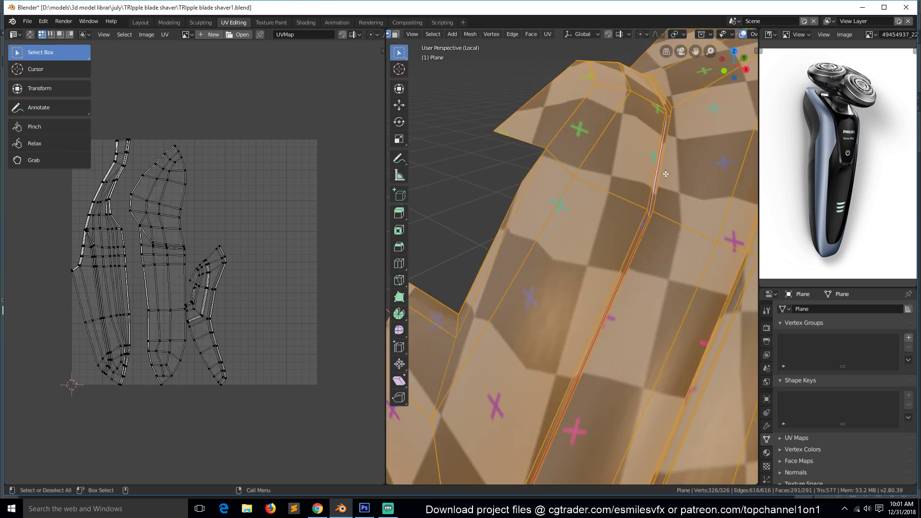
key(u)
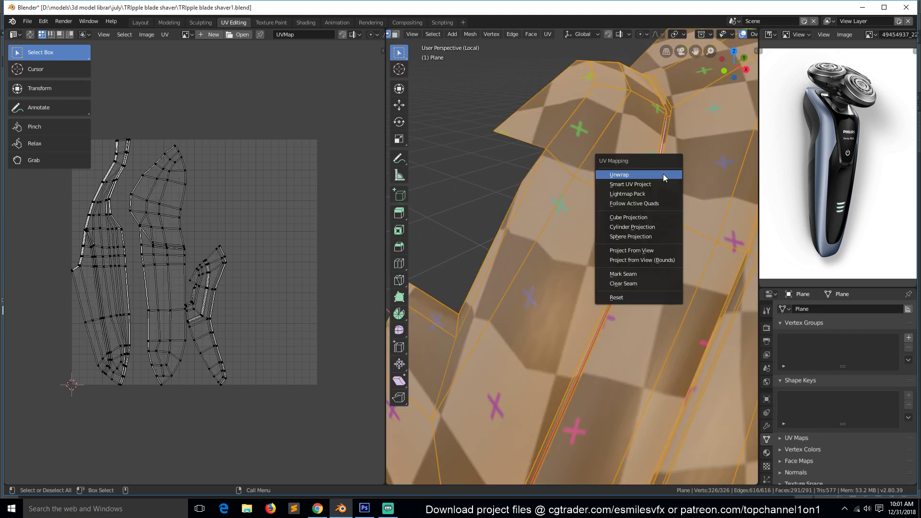
click(662, 175)
scroll(493, 287, down, 5)
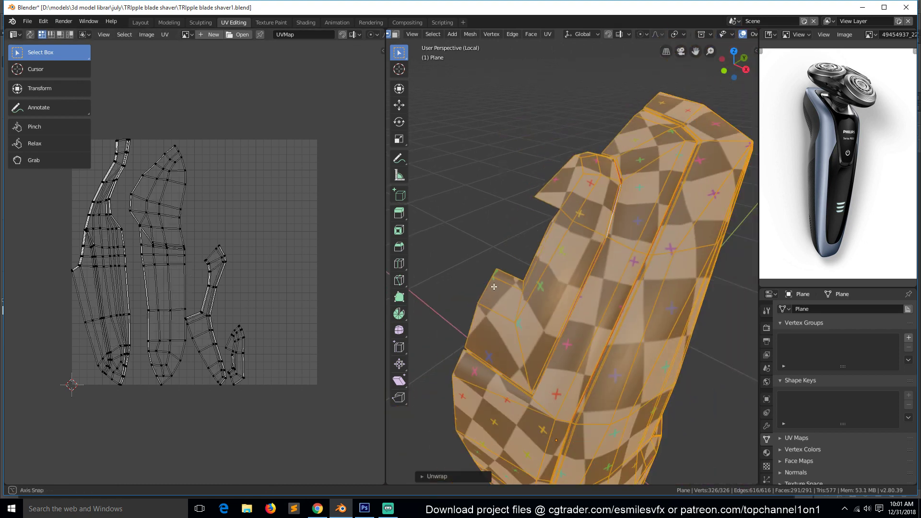
key(Tab)
middle_drag(493, 287, 407, 300)
scroll(577, 299, down, 4)
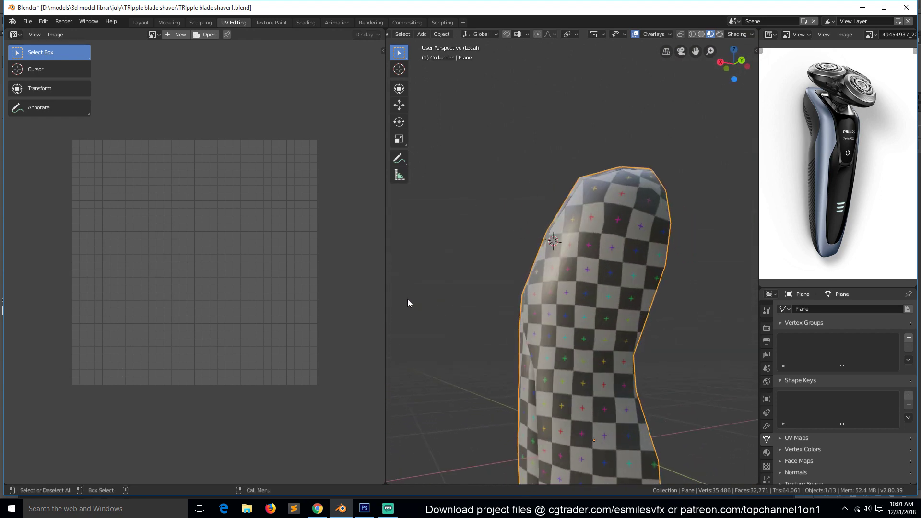
Save the file and deselect the body mesh before returning to object mode
key(ctrl+s)
middle_drag(531, 304, 657, 324)
scroll(651, 345, down, 4)
key(Tab)
key(alt+a)
middle_drag(587, 367, 587, 366)
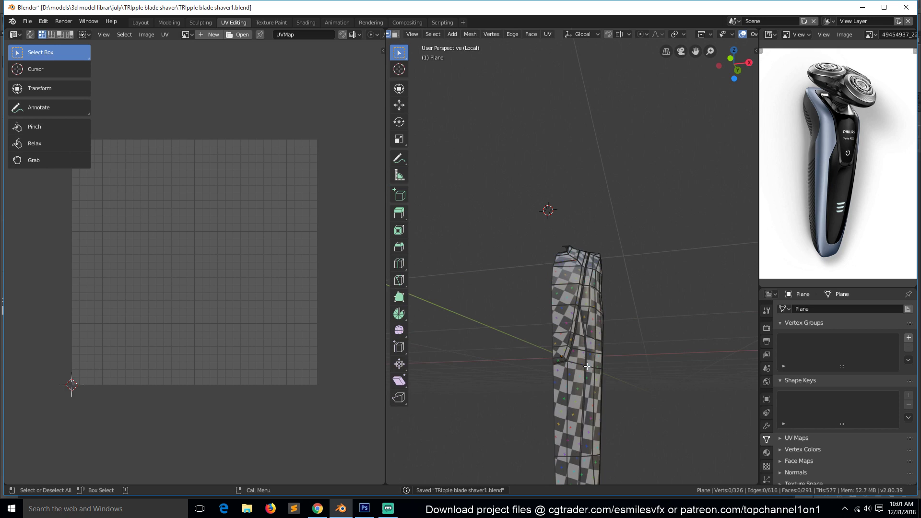
key(Tab)
Re-enable the Bevel and Mirror modifiers in the viewport and save
click(767, 453)
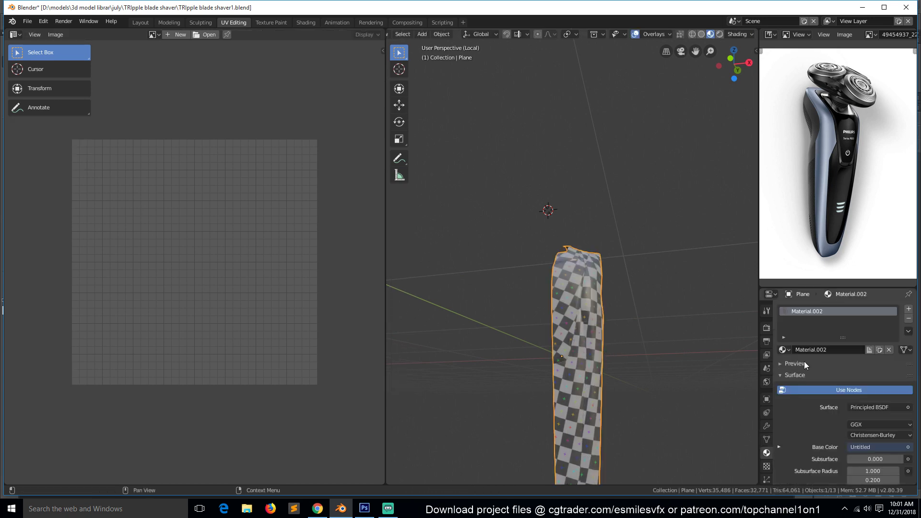
click(766, 426)
click(851, 323)
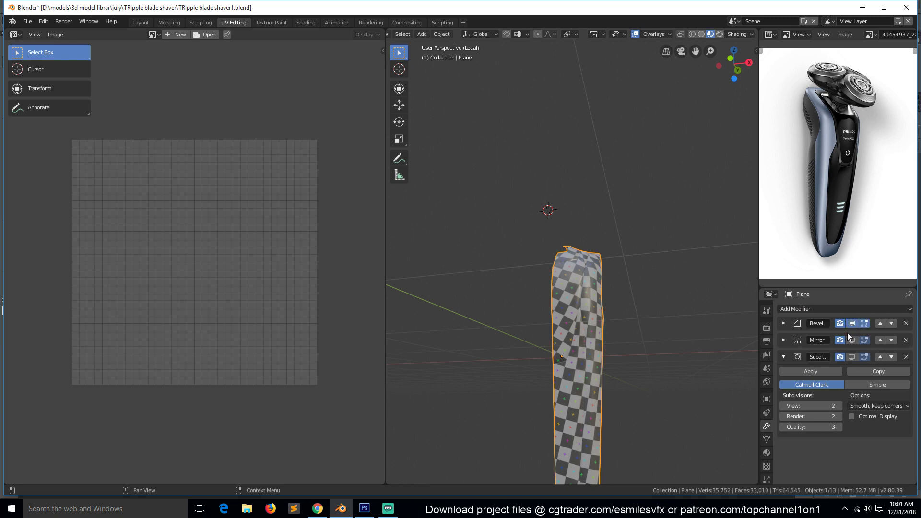
click(851, 340)
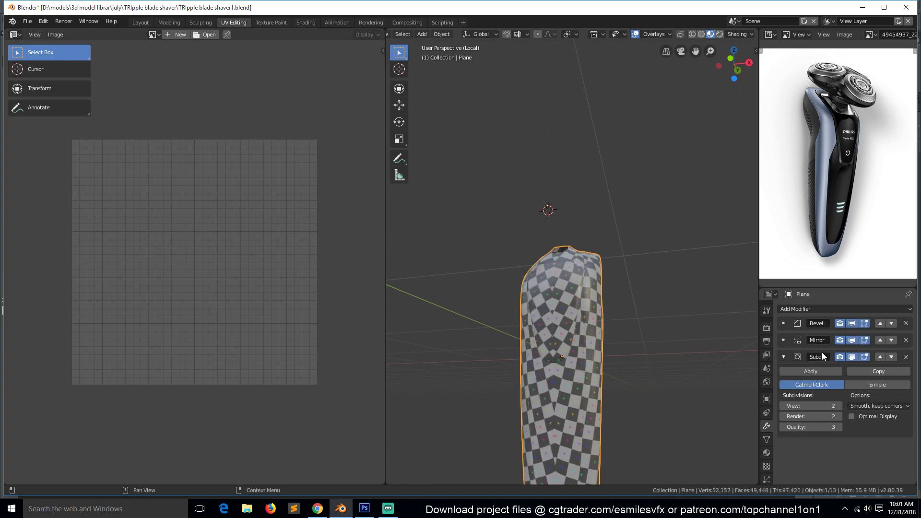
key(ctrl+s)
Apply the Mirror modifier to the body and enter edit mode on the result
middle_drag(588, 261, 502, 310)
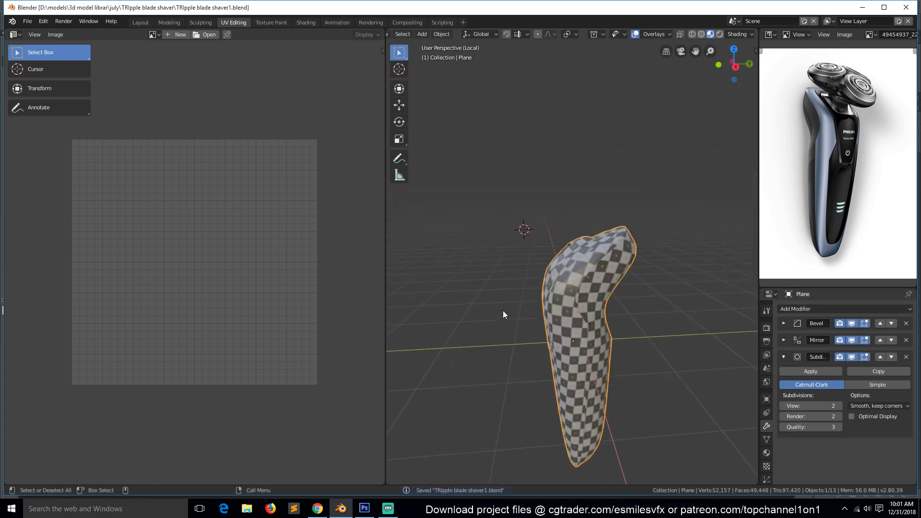
scroll(503, 314, up, 3)
click(783, 340)
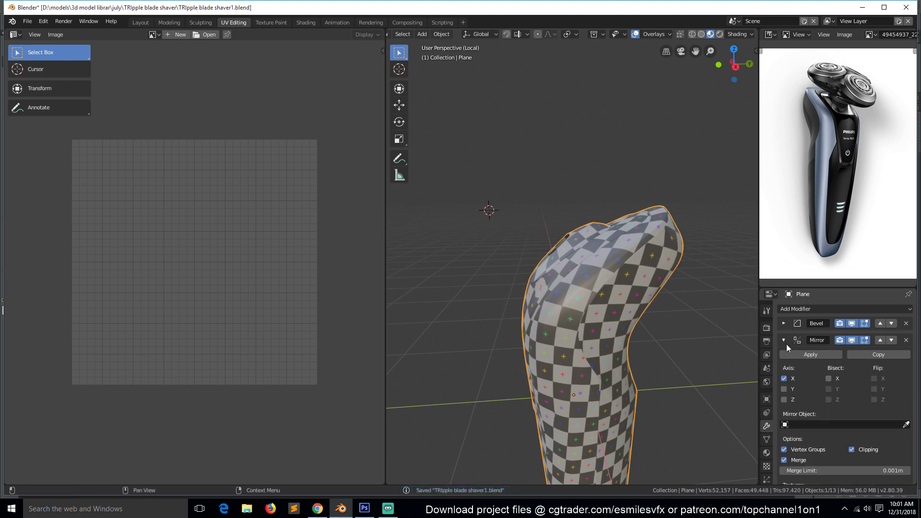
key(Tab)
key(Tab)
click(810, 355)
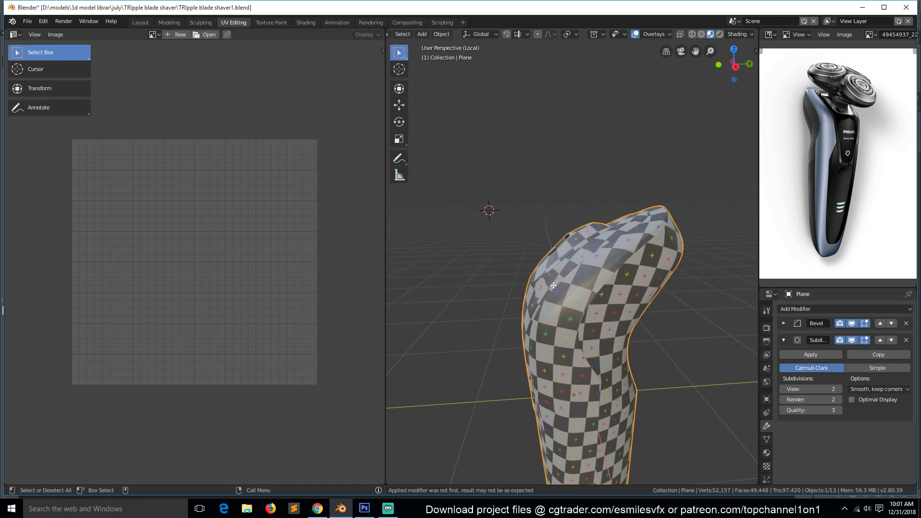
key(Tab)
Select all of the mirrored body, unwrap it into three UV islands, and inspect the layout
key(a)
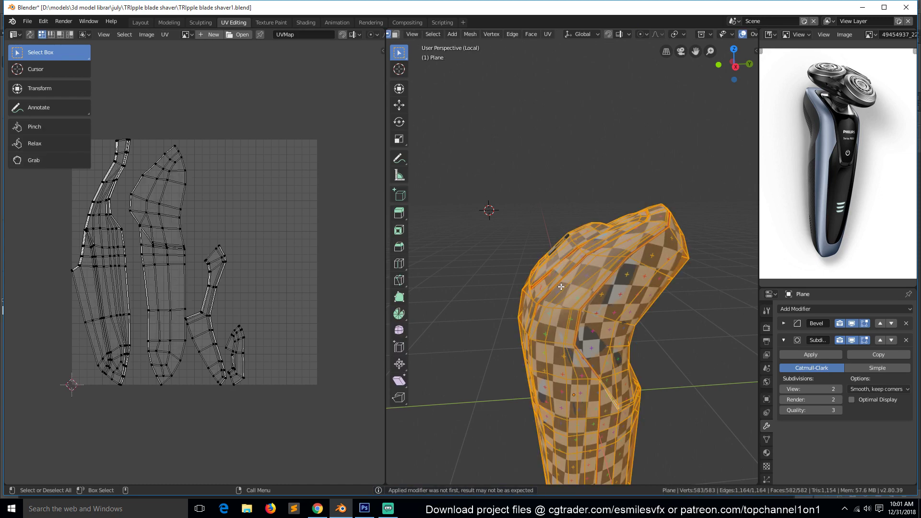
key(u)
click(560, 287)
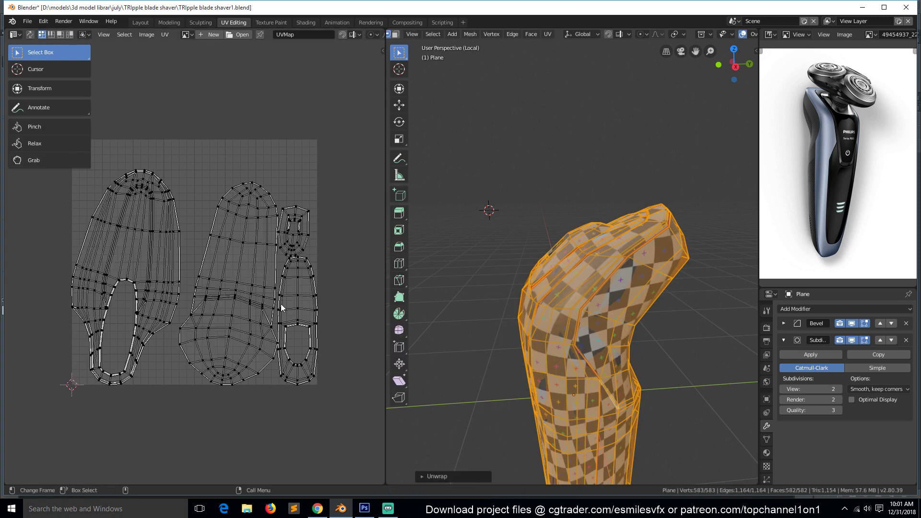
scroll(245, 316, up, 4)
key(Tab)
mouse_move(537, 363)
middle_down()
mouse_move(604, 312)
mouse_move(614, 266)
mouse_move(514, 270)
mouse_move(530, 290)
mouse_move(627, 333)
mouse_move(530, 346)
mouse_move(466, 315)
mouse_move(520, 369)
middle_up()
key(Tab)
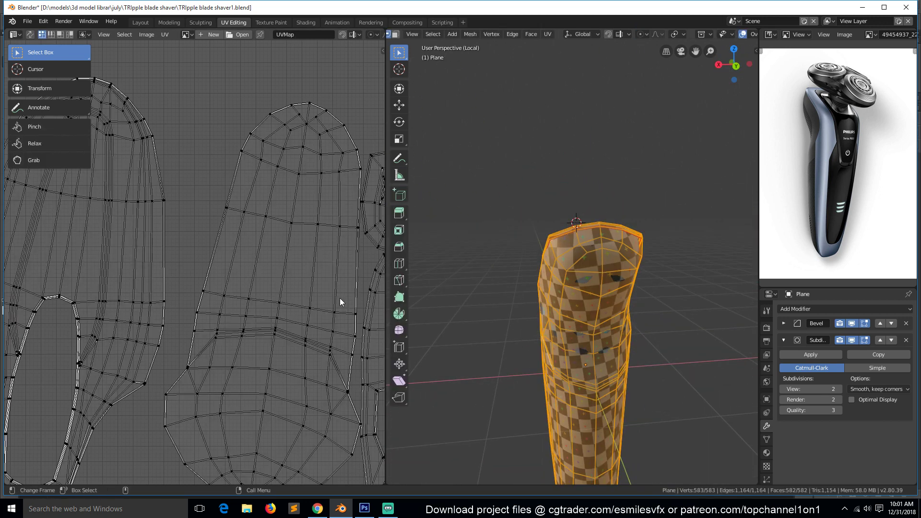
scroll(289, 301, down, 1)
scroll(289, 301, up, 1)
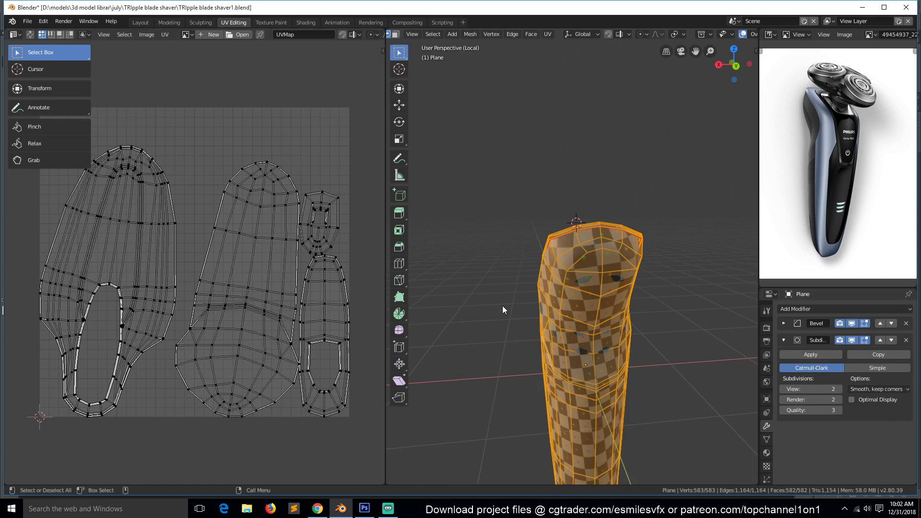
middle_drag(502, 309, 685, 309)
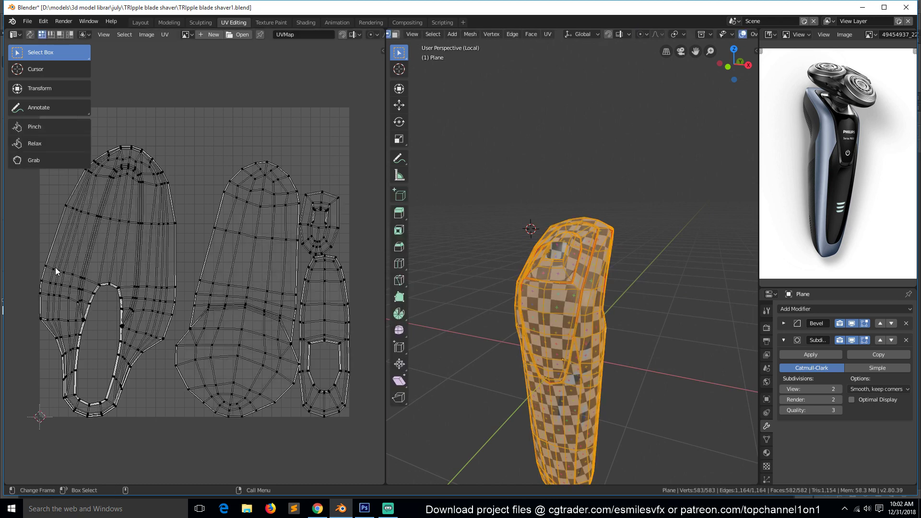
Rotate the left UV island upright and hide the Subdivision and Bevel modifiers in the viewport
alt+click(113, 255)
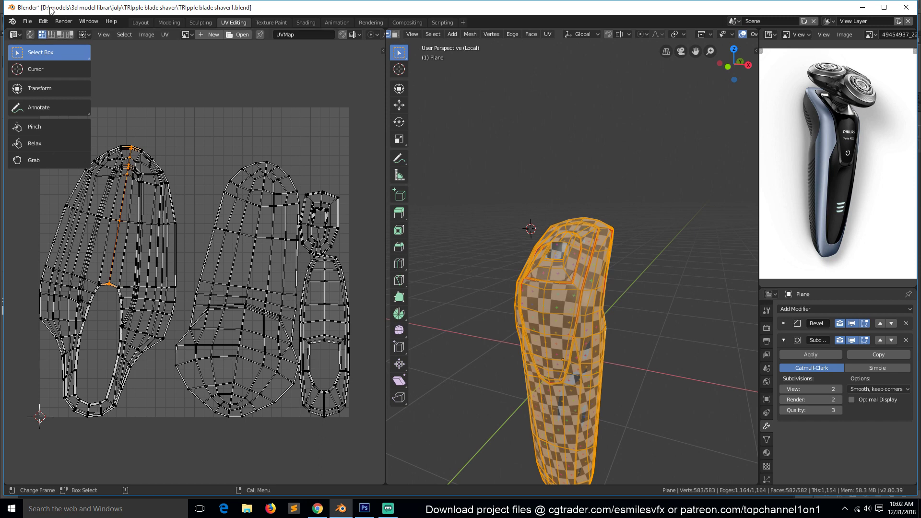
key(a)
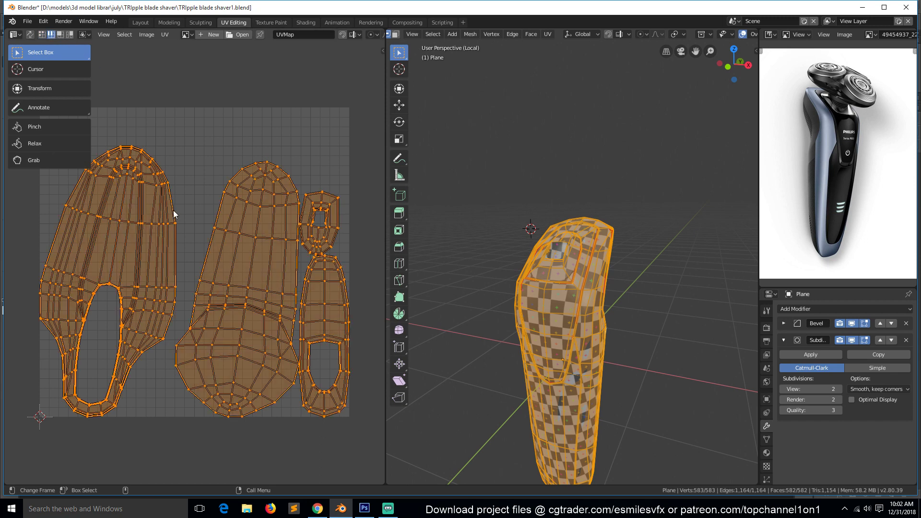
click(159, 204)
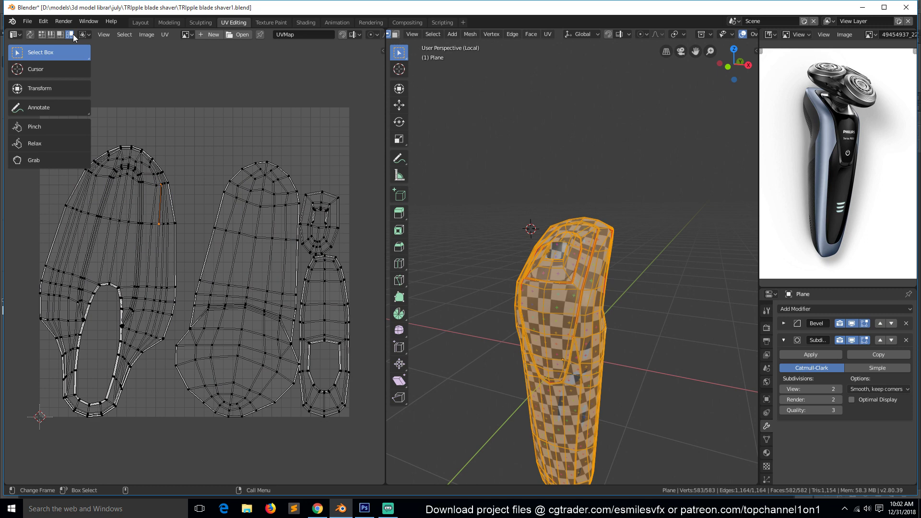
click(182, 218)
key(r)
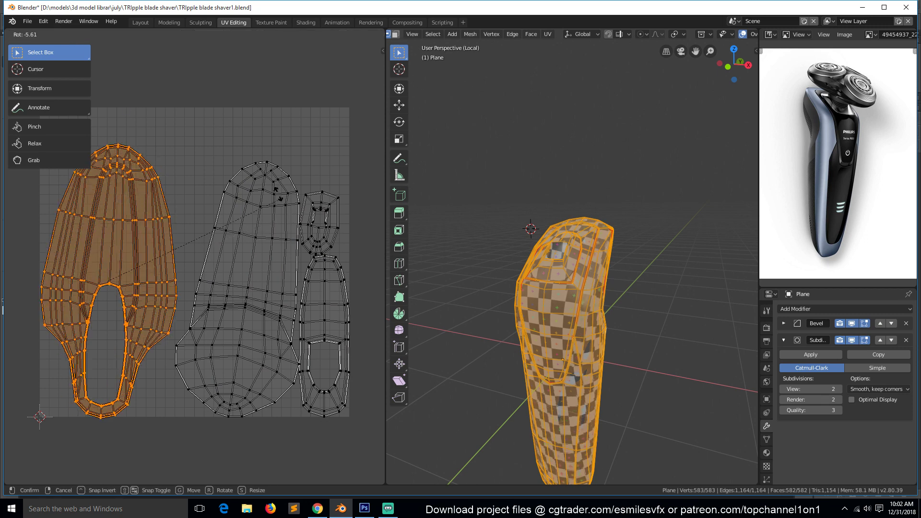
click(269, 222)
click(851, 340)
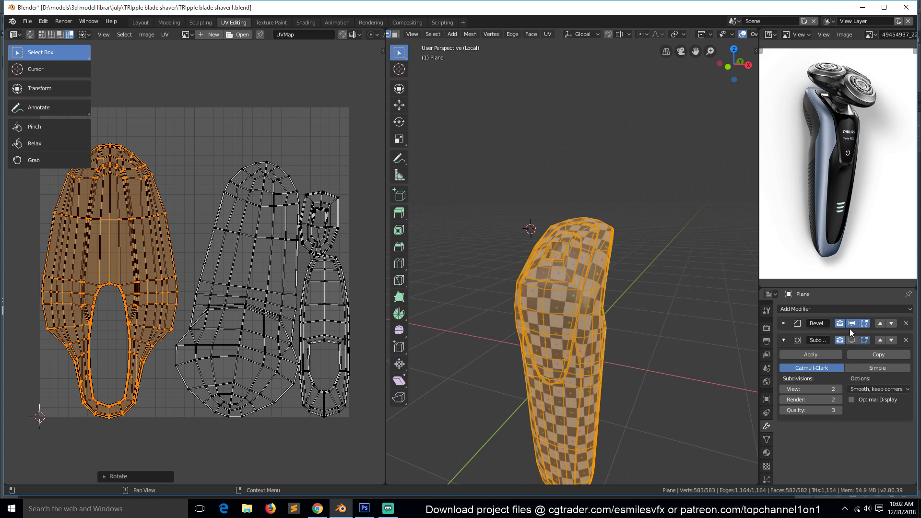
click(851, 324)
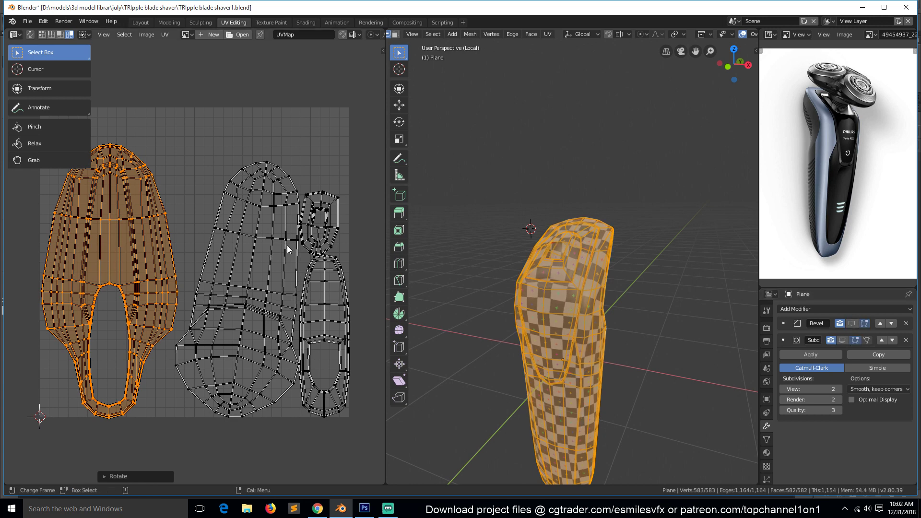
Rotate the middle UV island until it stands upright
click(273, 237)
key(r)
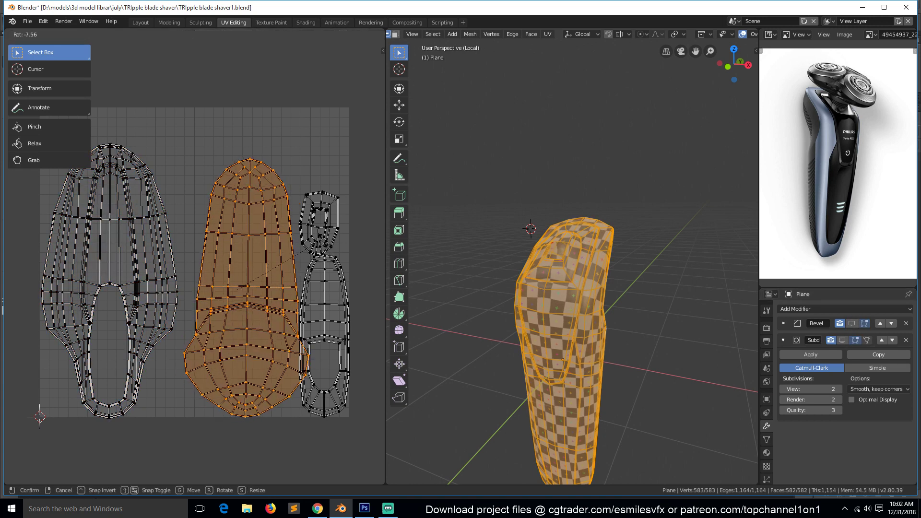
click(277, 247)
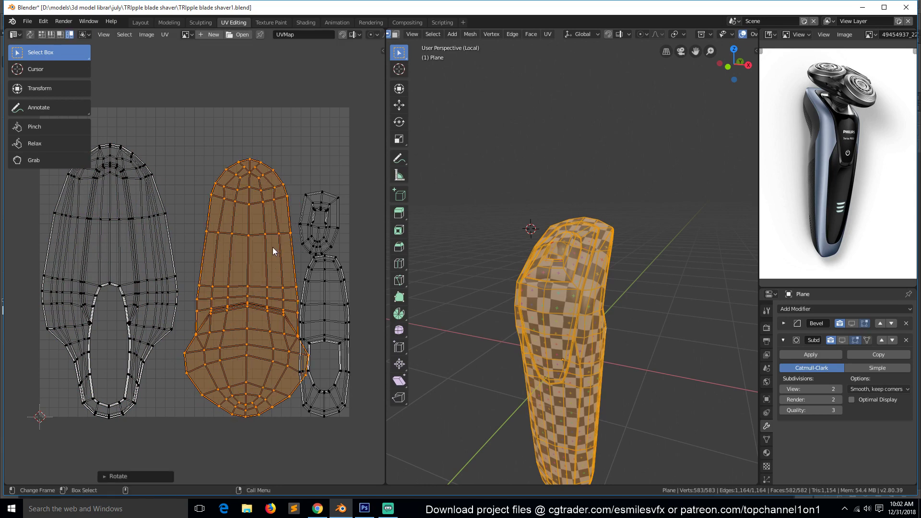
key(r)
click(255, 250)
Move the small upper-right island higher and left, rotating it slightly
click(324, 311)
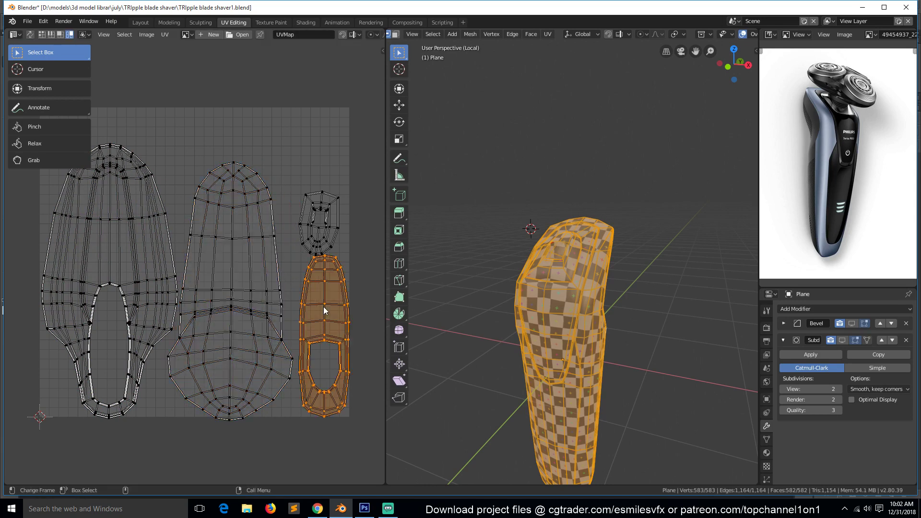
click(315, 240)
key(g)
click(305, 225)
key(r)
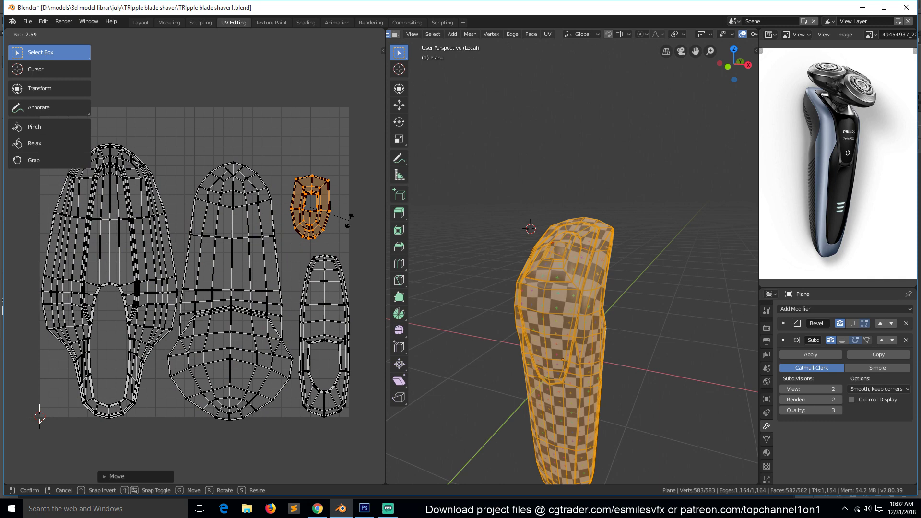
click(349, 226)
Return to Object Mode and save the file
key(Tab)
scroll(490, 202, up, 3)
key(ctrl+s)
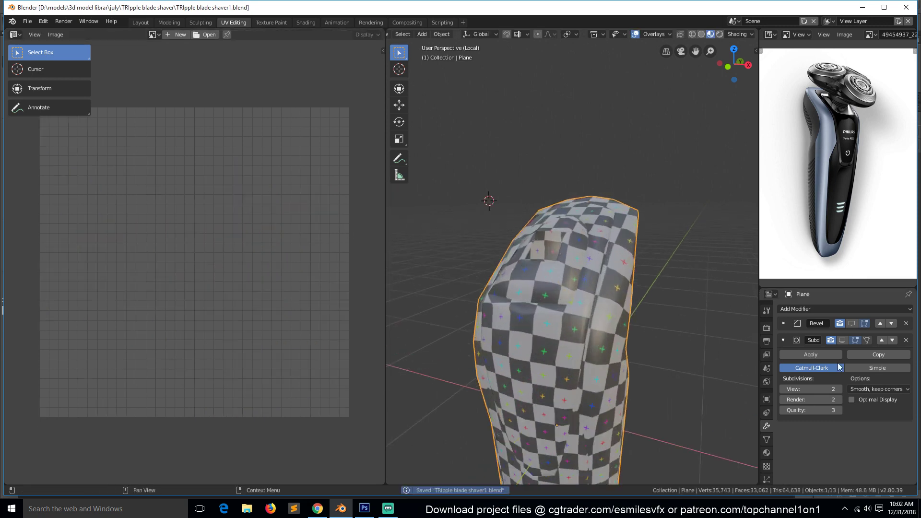
Show the Bevel and Subdivision modifiers in the viewport again and save
click(851, 323)
click(851, 340)
middle_drag(527, 287, 511, 237)
key(alt+a)
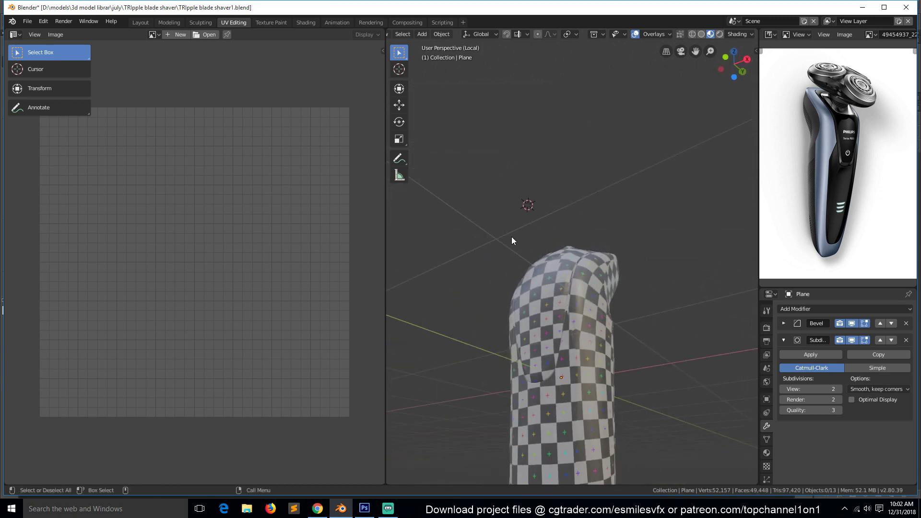
key(ctrl+s)
middle_drag(547, 275, 563, 325)
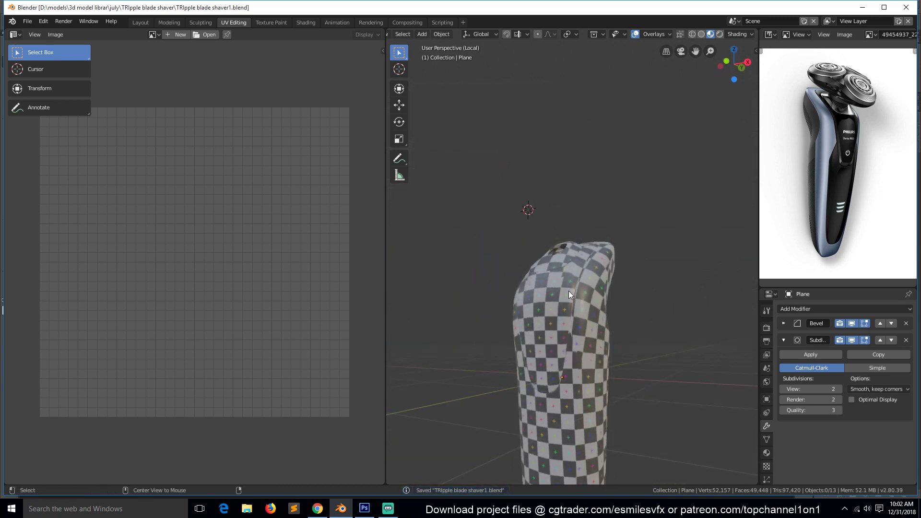
Unhide the reference objects, exit Local view, and deselect everything
key(alt+h)
key(KP_Divide)
key(alt+a)
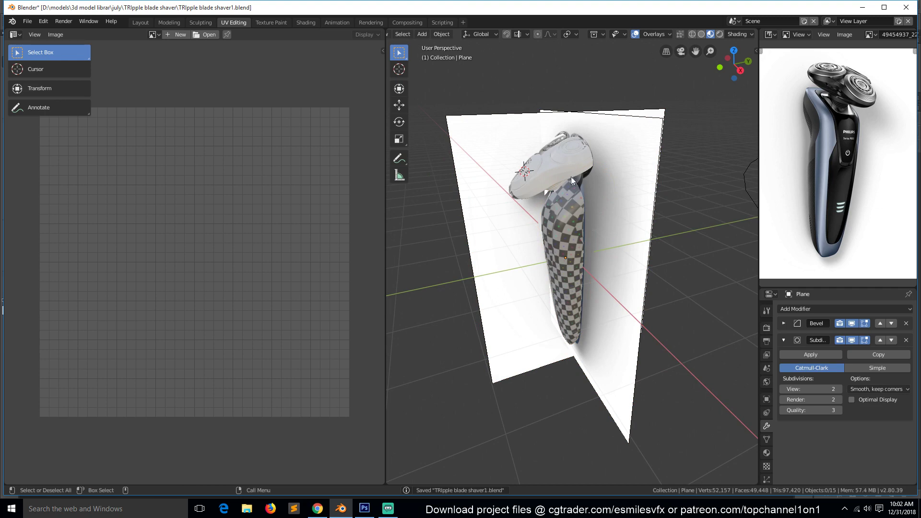
Delete both reference image planes and save the file
click(614, 154)
key(x)
click(614, 154)
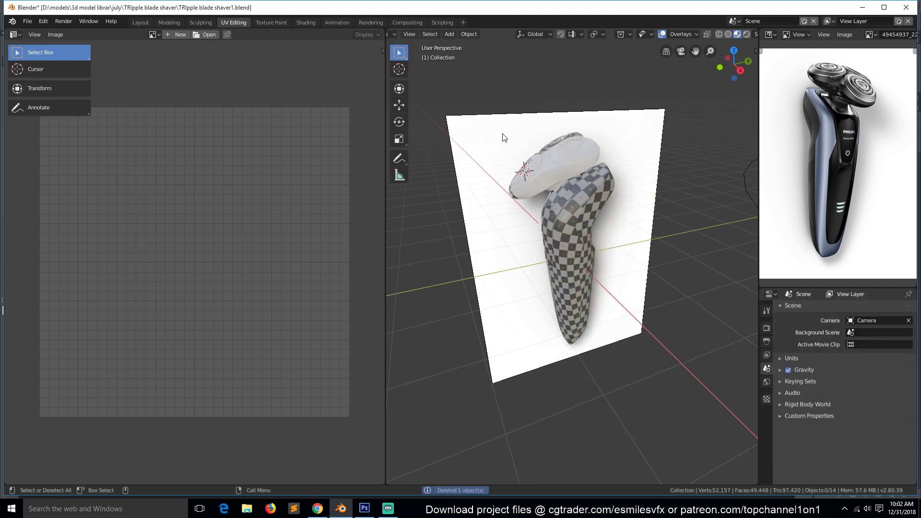
key(x)
click(501, 135)
middle_drag(541, 145, 646, 161)
key(ctrl+s)
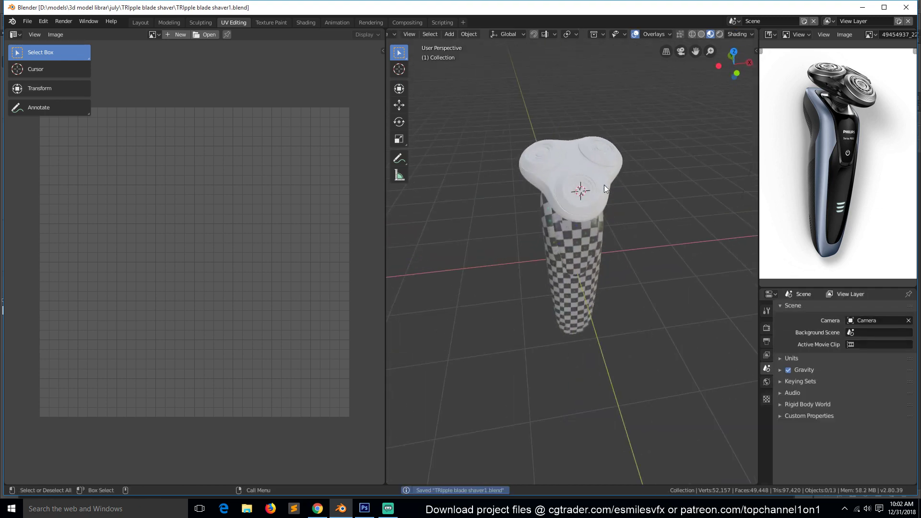
Isolate the Circle head piece in Local view with all its geometry selected in Edit Mode
click(604, 183)
key(KP_Divide)
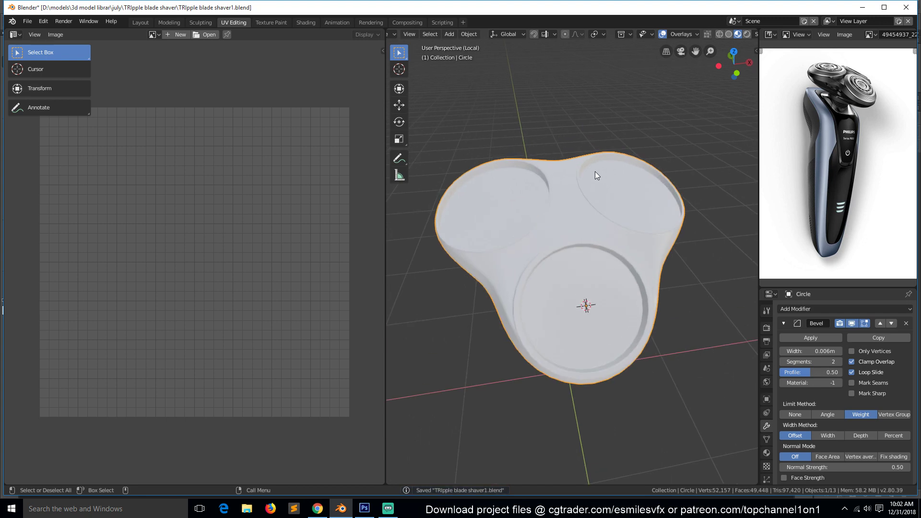
key(KP_Divide)
key(Tab)
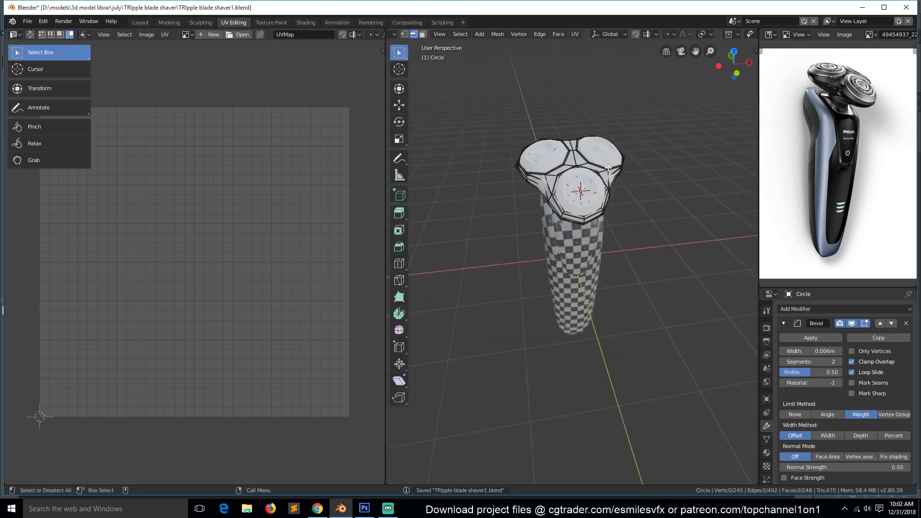
key(a)
key(KP_Divide)
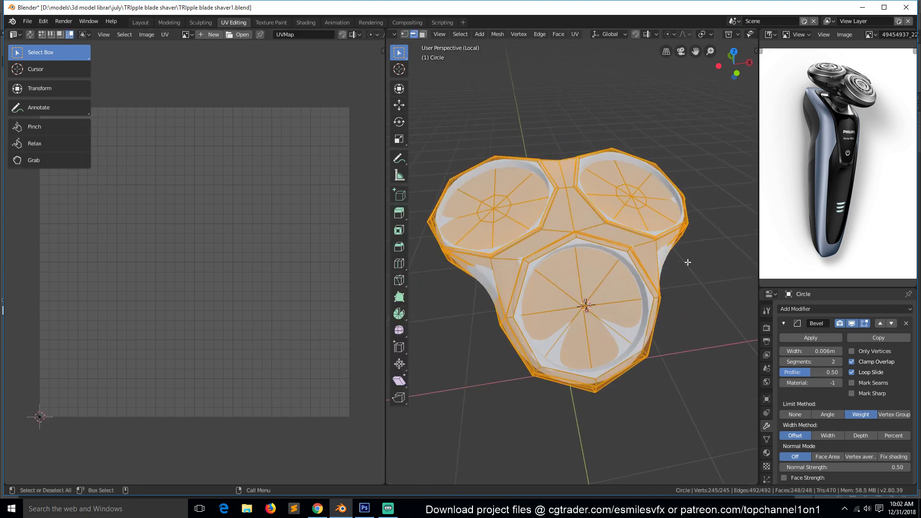
click(783, 323)
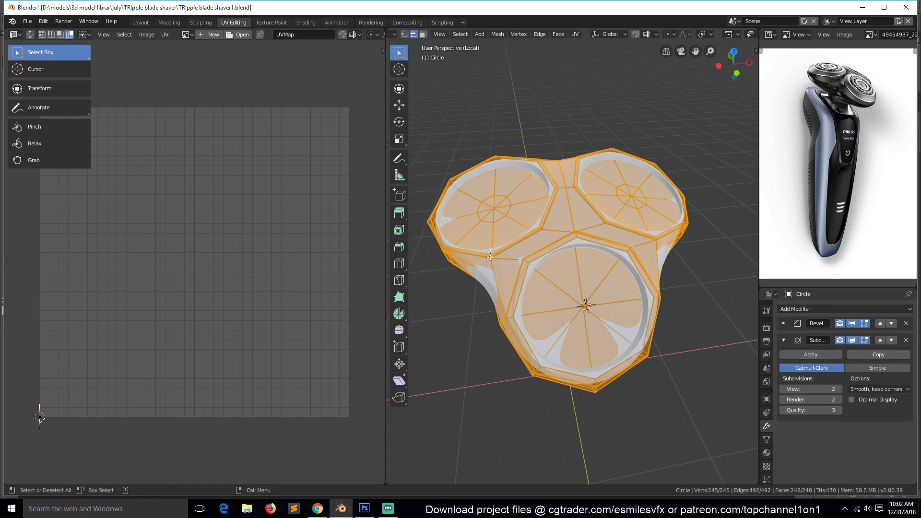
middle_drag(489, 256, 524, 260)
Assign the existing Material.002 to the Circle head
key(Tab)
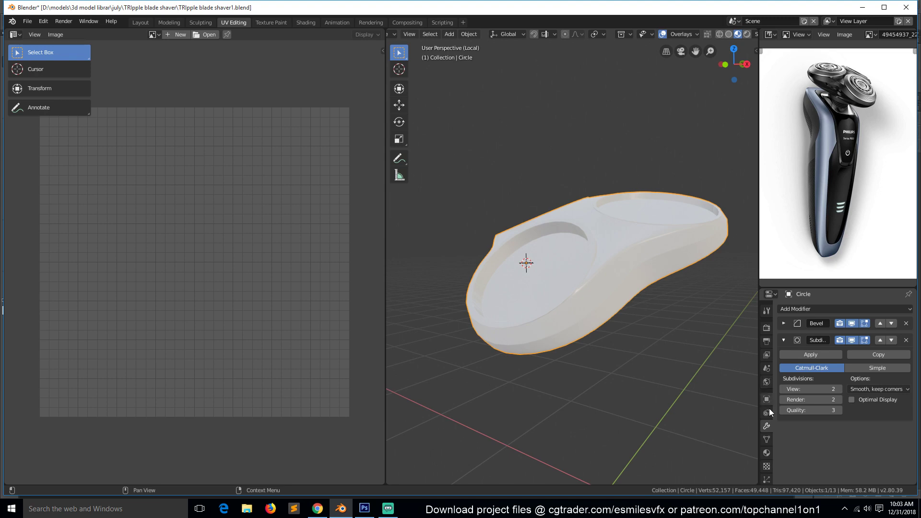
click(766, 453)
click(788, 350)
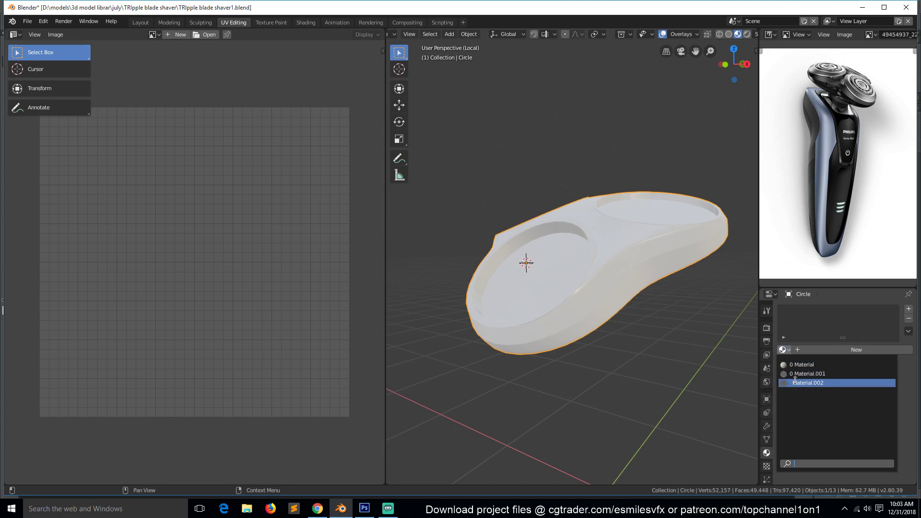
click(796, 383)
Unwrap the head's UVs and save the file
key(Tab)
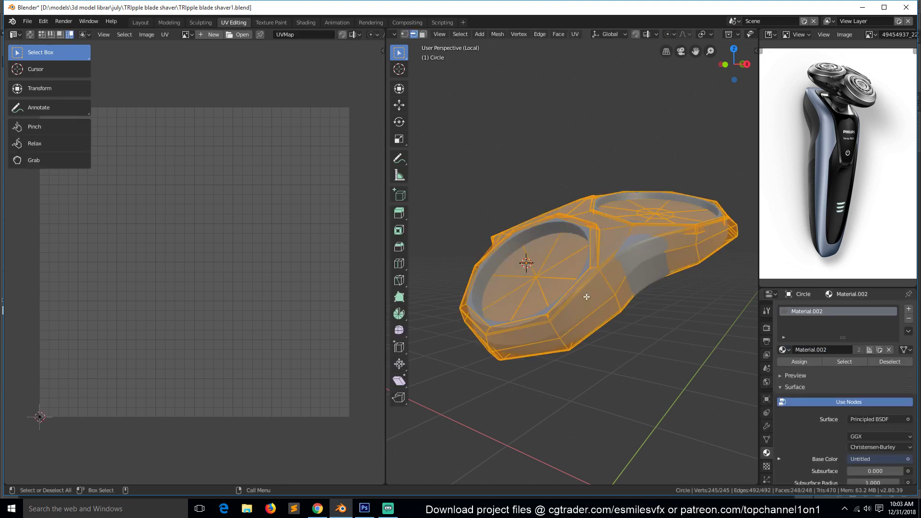
key(u)
click(583, 295)
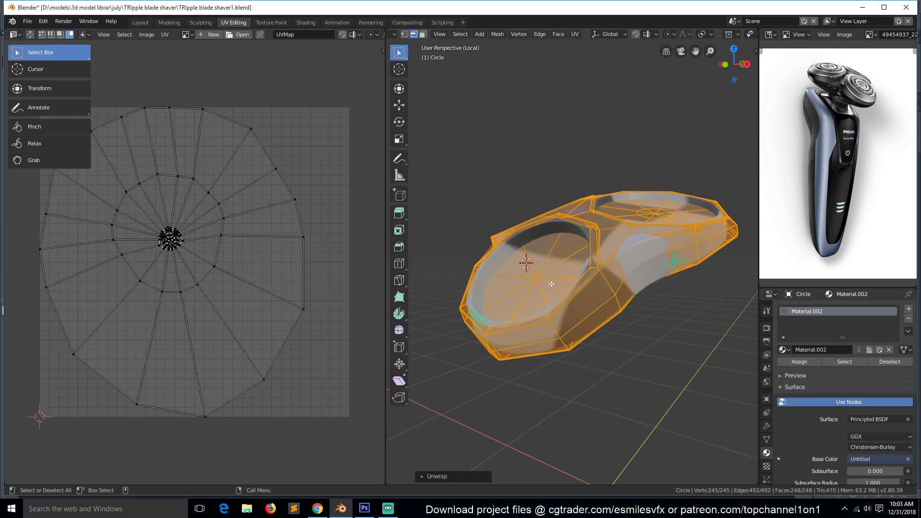
key(Tab)
middle_drag(540, 308, 556, 250)
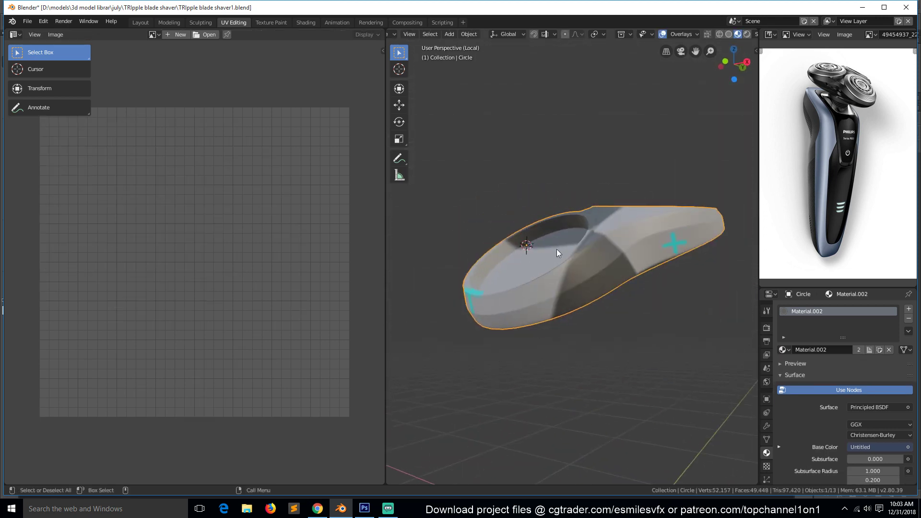
key(ctrl+s)
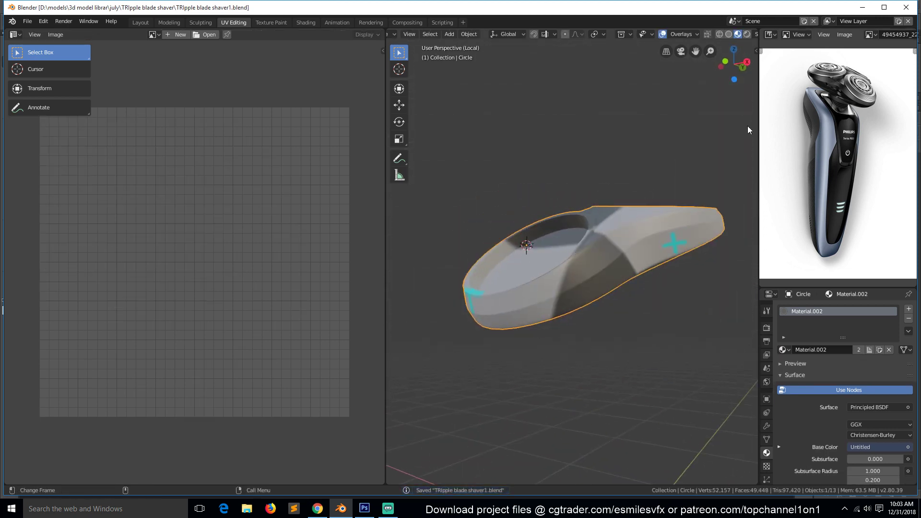
Inspect the cutter disc's checker from above in Edit Mode, then return to Object Mode
scroll(615, 191, up, 3)
key(Tab)
middle_drag(583, 242, 671, 297)
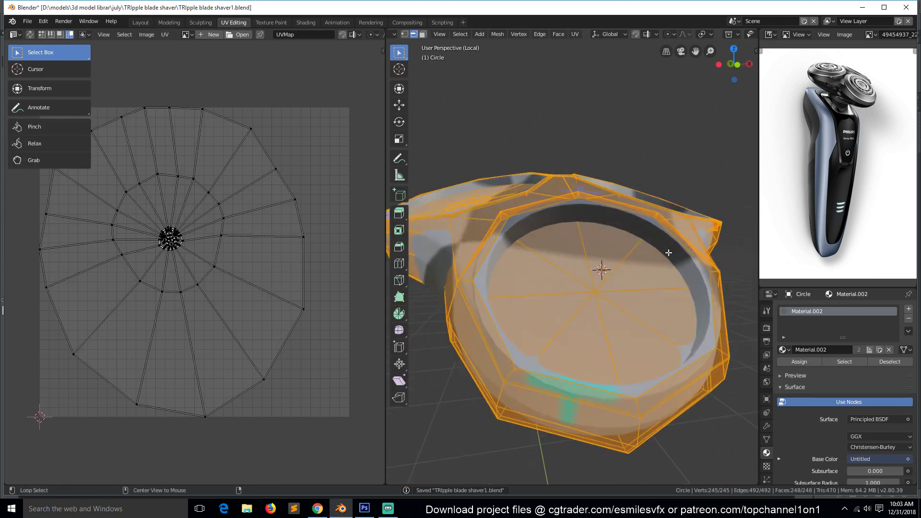
key(alt+a)
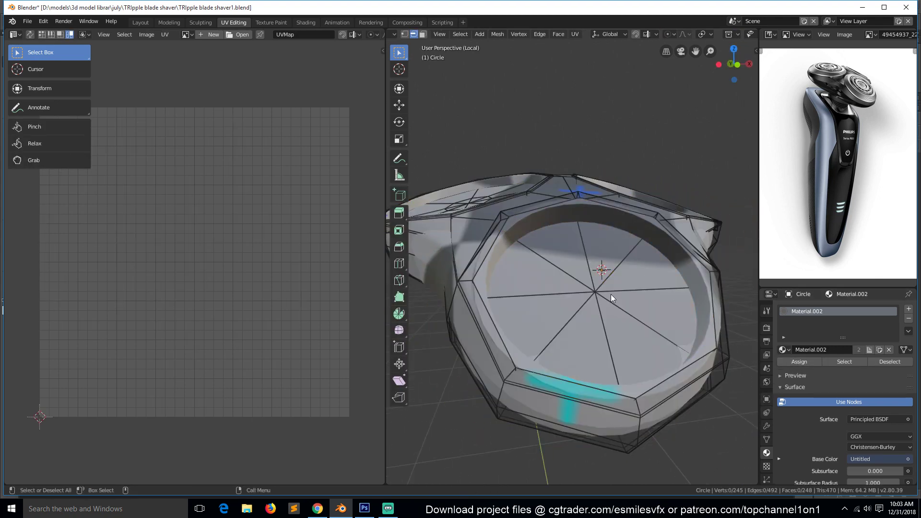
key(Tab)
Hide the head's Subdivision and Bevel modifiers in the viewport
click(767, 426)
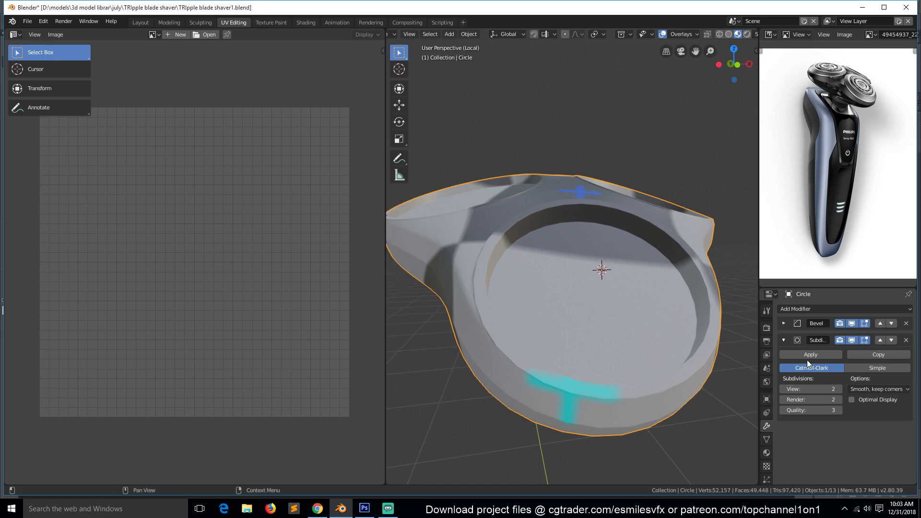
click(848, 340)
click(852, 323)
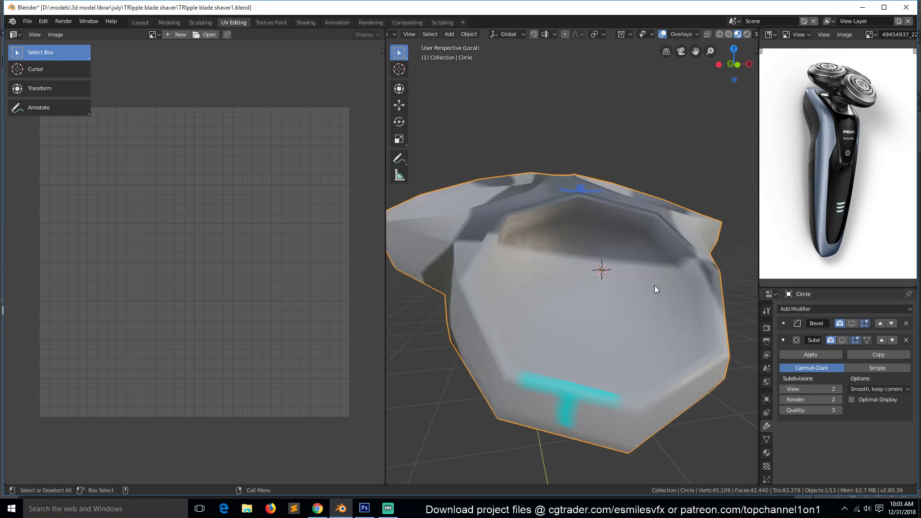
middle_drag(654, 286, 602, 285)
Mark the rim edge loops of the three cutter caps as seams
key(Tab)
alt+click(616, 234)
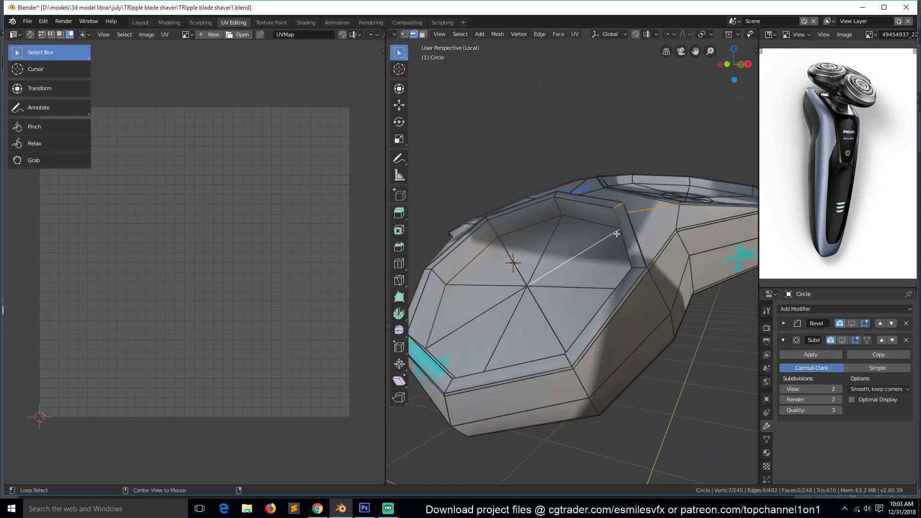
middle_drag(619, 221, 578, 156)
alt+click(579, 201)
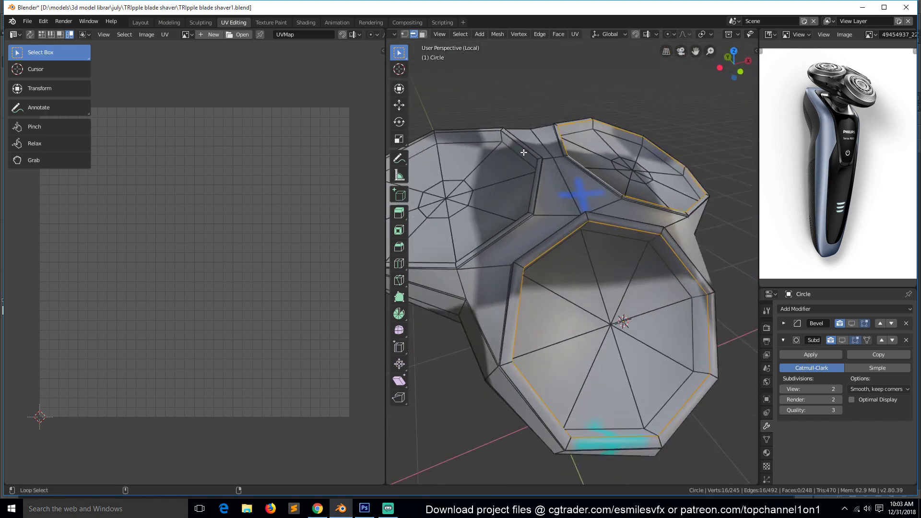
alt+shift+click(526, 153)
click(540, 34)
click(634, 190)
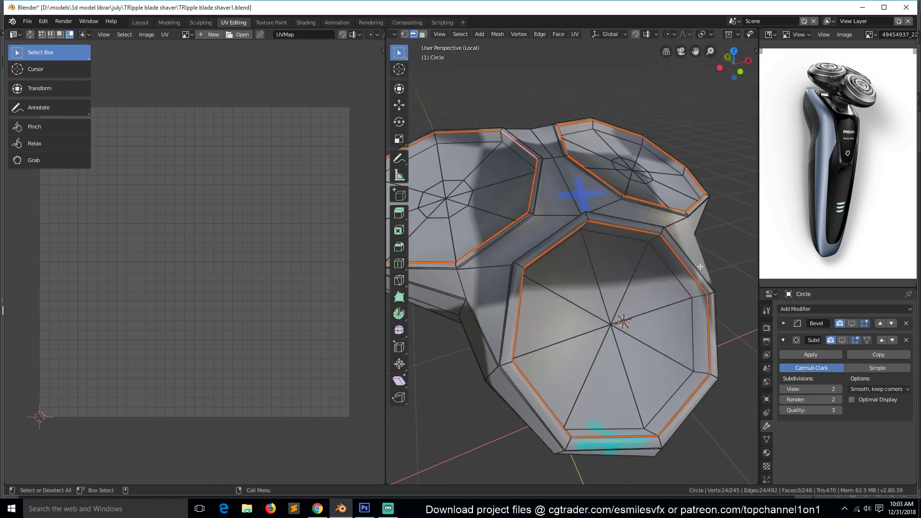
Unwrap the whole head along its new cap seams
key(a)
middle_drag(698, 369, 692, 373)
key(u)
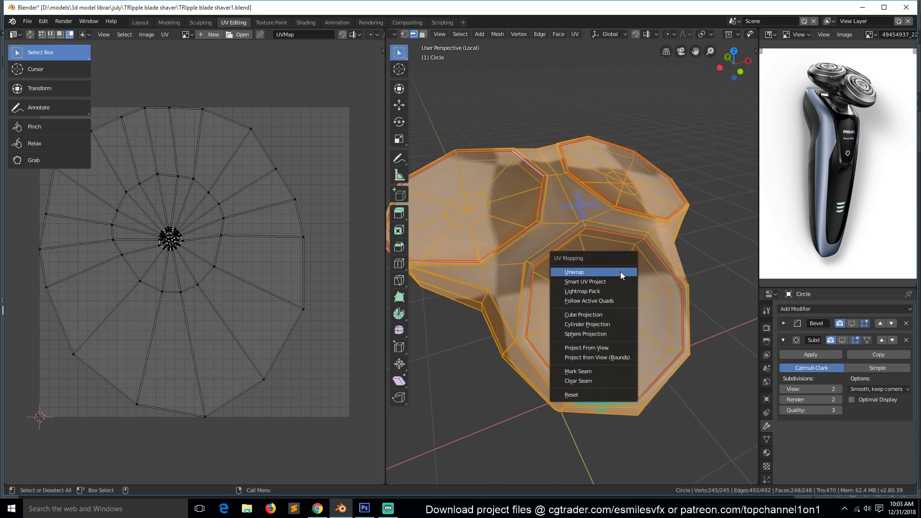
click(620, 272)
key(alt+a)
middle_drag(620, 272, 576, 194)
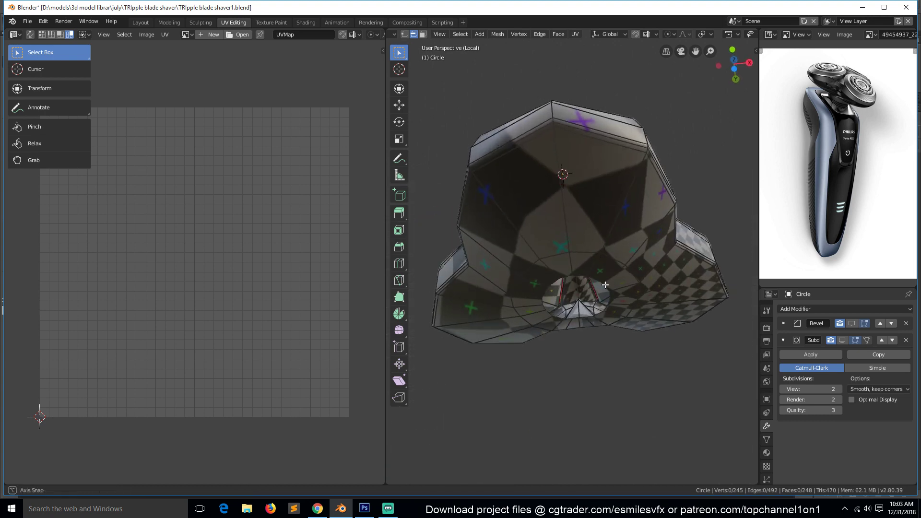
middle_drag(625, 235, 707, 304)
Mark an edge loop along the head's side as a seam and re-unwrap
alt+click(595, 307)
key(ctrl+e)
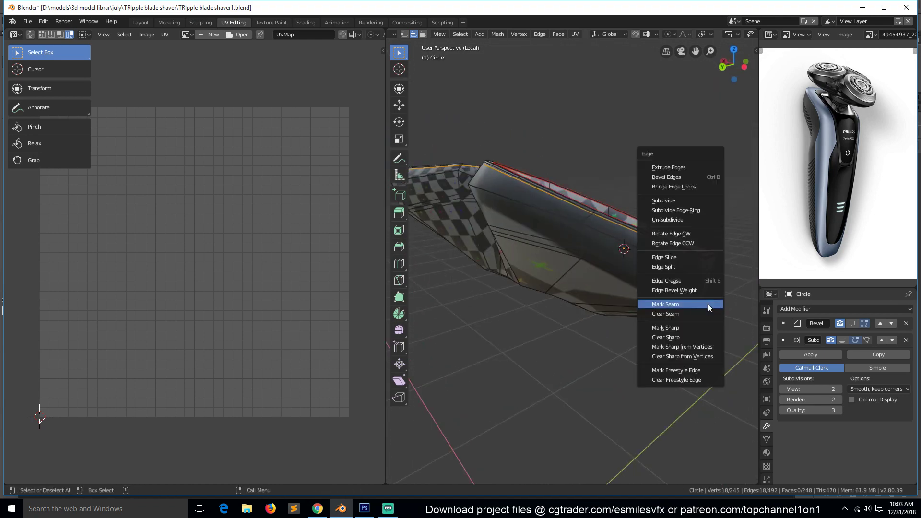
click(707, 304)
key(a)
key(u)
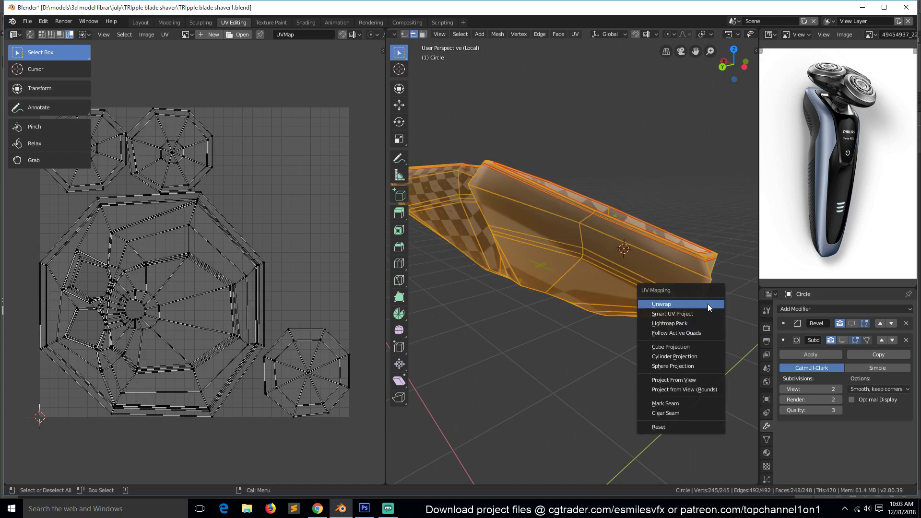
click(706, 304)
key(alt+a)
middle_drag(707, 303, 541, 285)
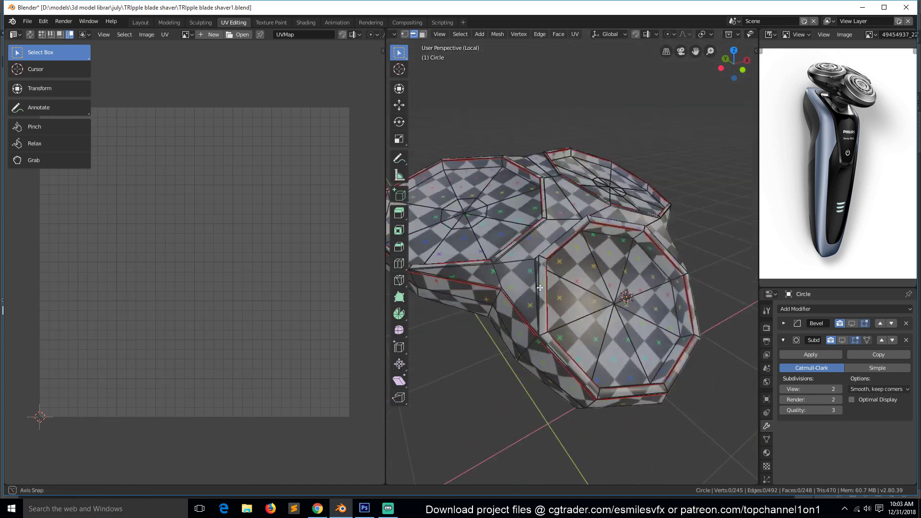
Return to Object Mode and save the file
key(a)
scroll(263, 267, down, 2)
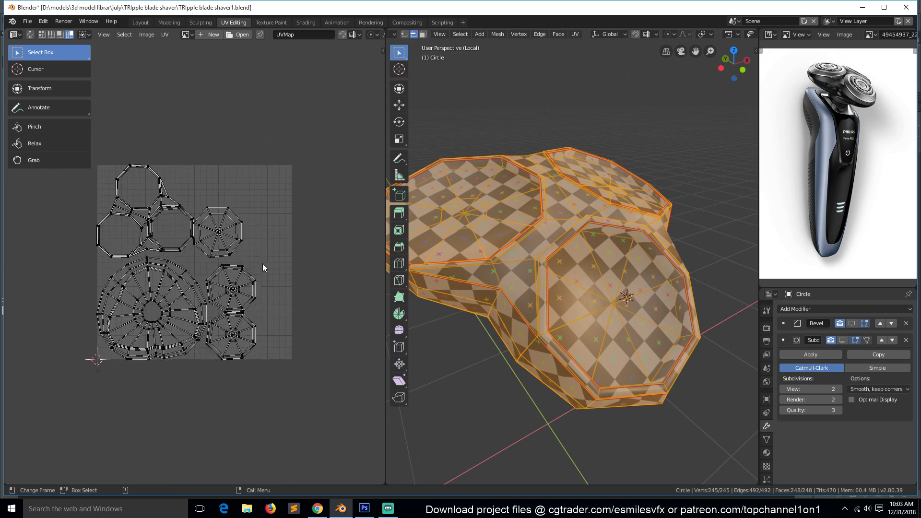
key(Tab)
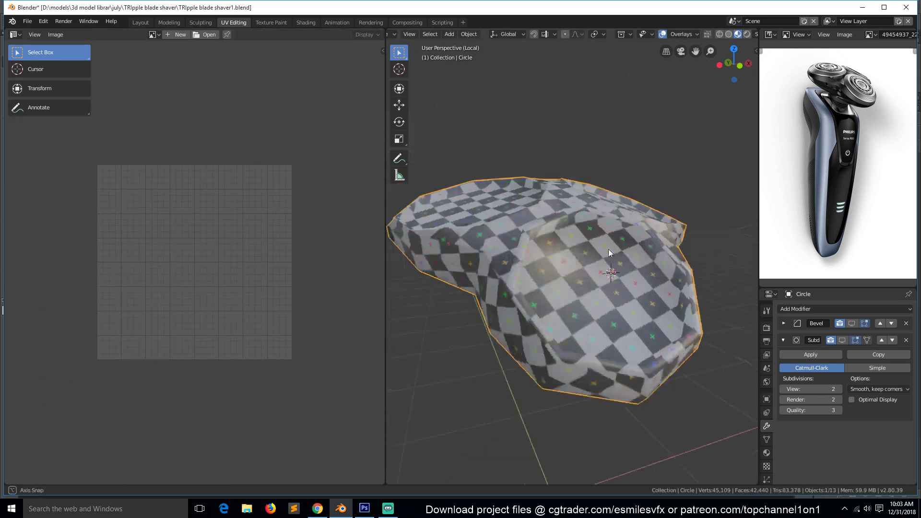
middle_drag(608, 249, 595, 154)
key(ctrl+s)
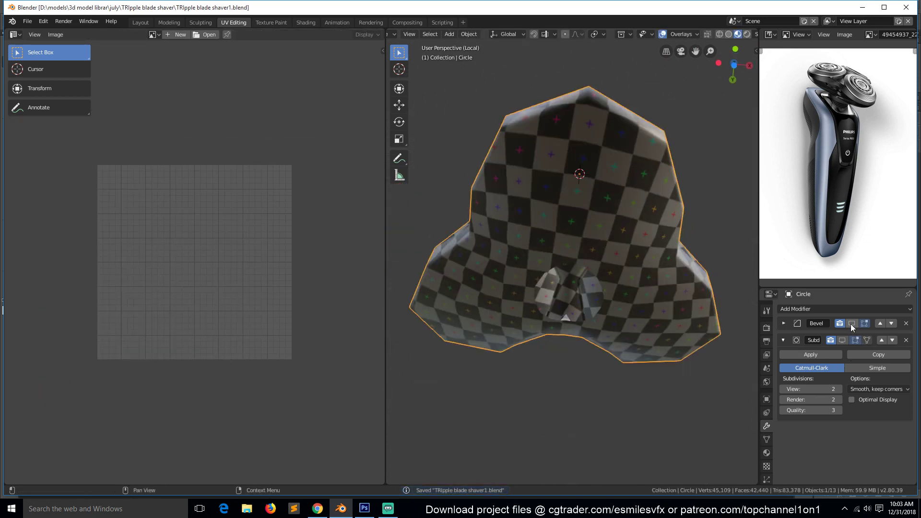
Show the Bevel and Subdivision modifiers in the viewport again and save
click(851, 323)
click(851, 340)
key(ctrl+s)
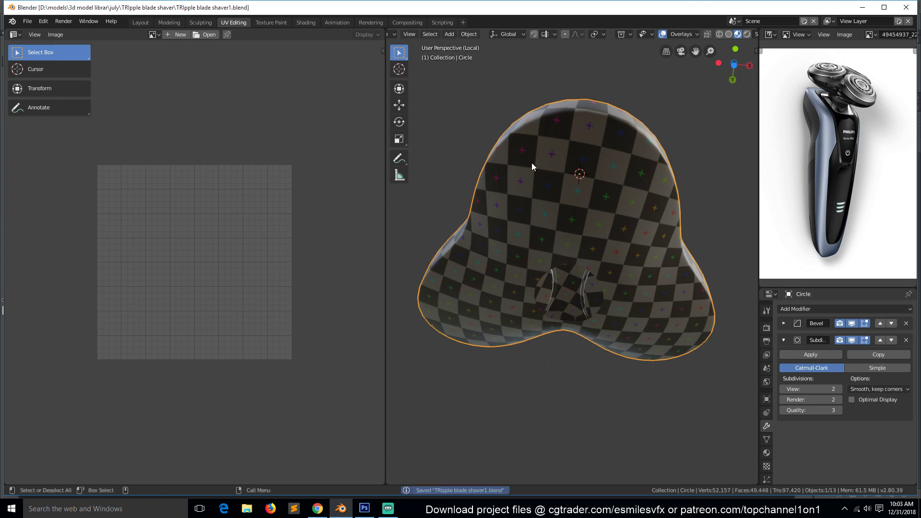
middle_drag(531, 163, 549, 297)
Leave Local view and frame the zigzag blade ring on the front cap
key(KP_Divide)
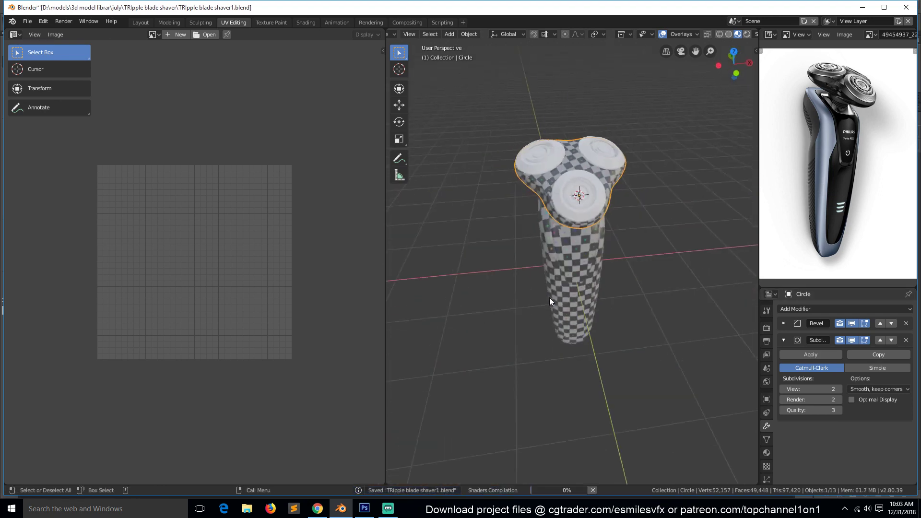
scroll(548, 298, up, 4)
scroll(615, 296, down, 2)
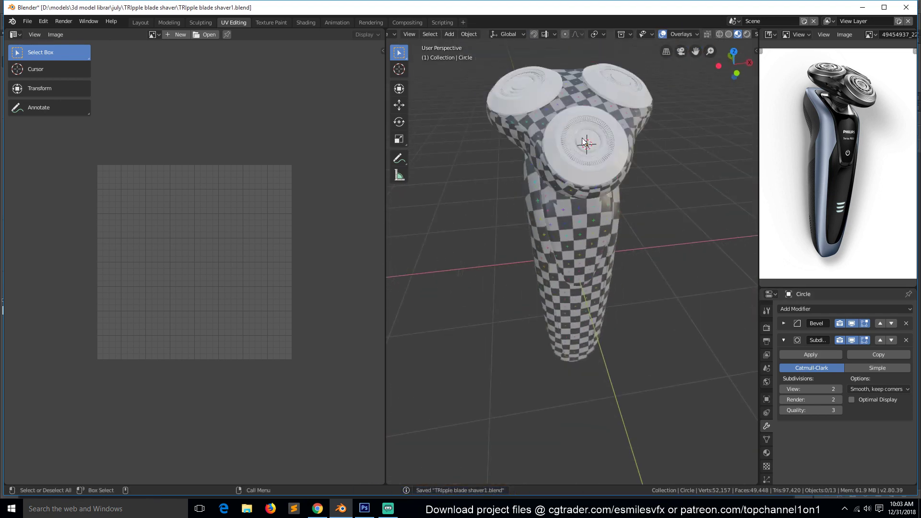
click(585, 152)
key(KP_Decimal)
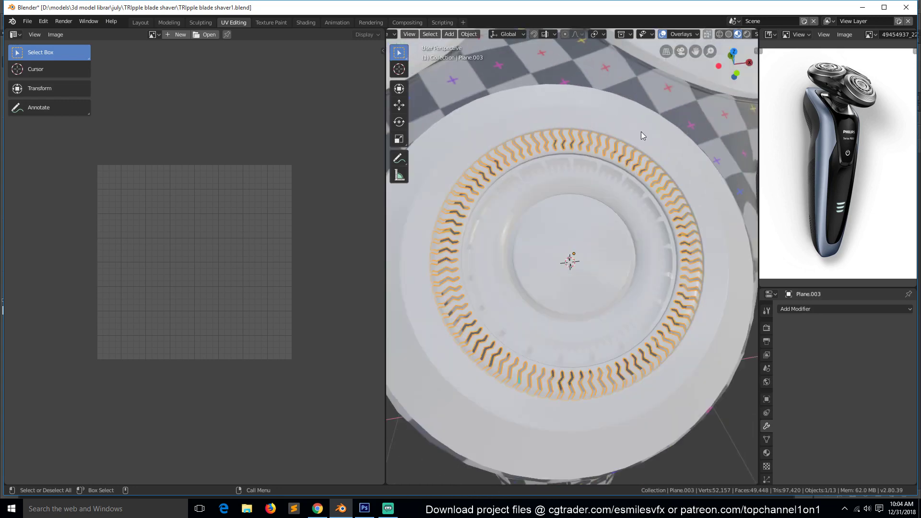
scroll(610, 197, down, 3)
Unwrap the UVs of the front cutter cap Circle.002
click(663, 270)
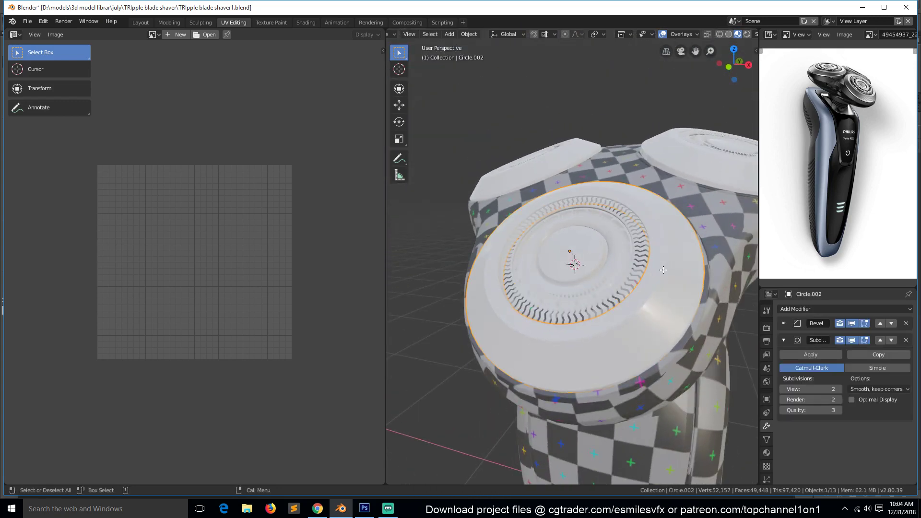
key(Tab)
key(u)
click(663, 269)
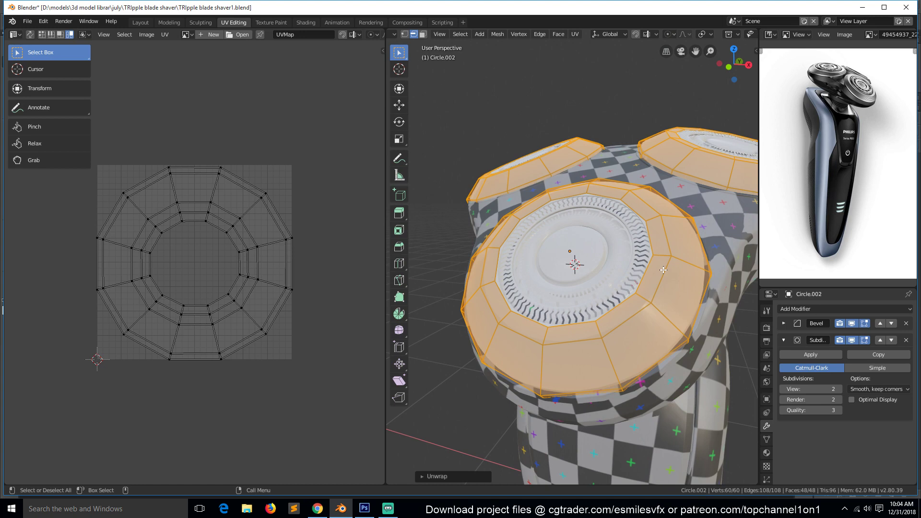
key(Tab)
Unwrap the UVs of the inner blade disc
click(591, 254)
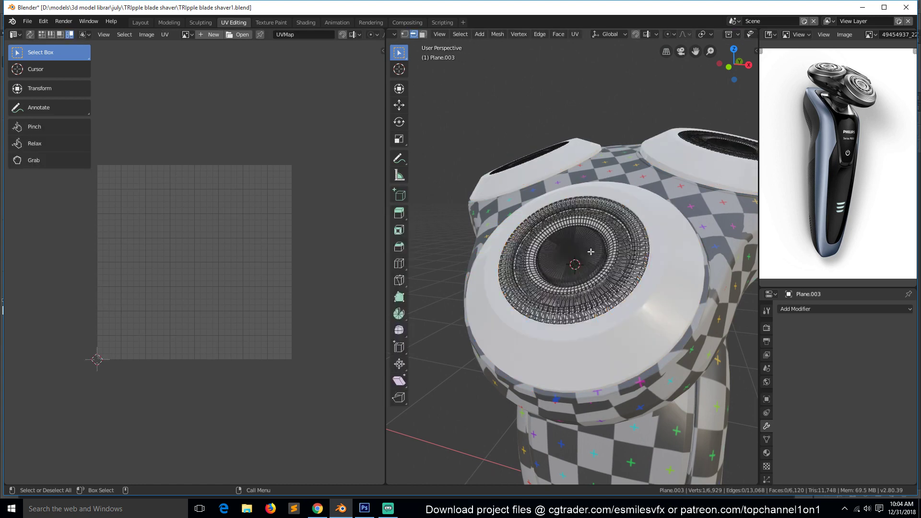
key(Tab)
key(u)
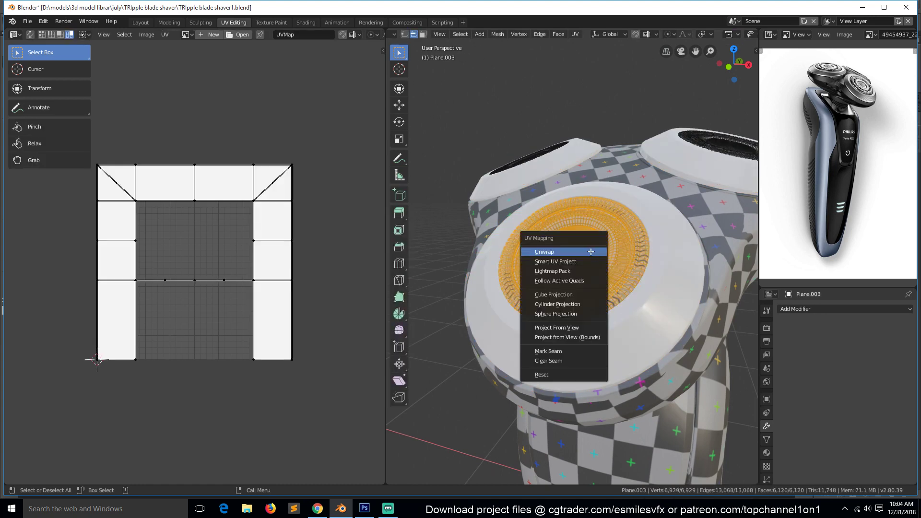
click(599, 250)
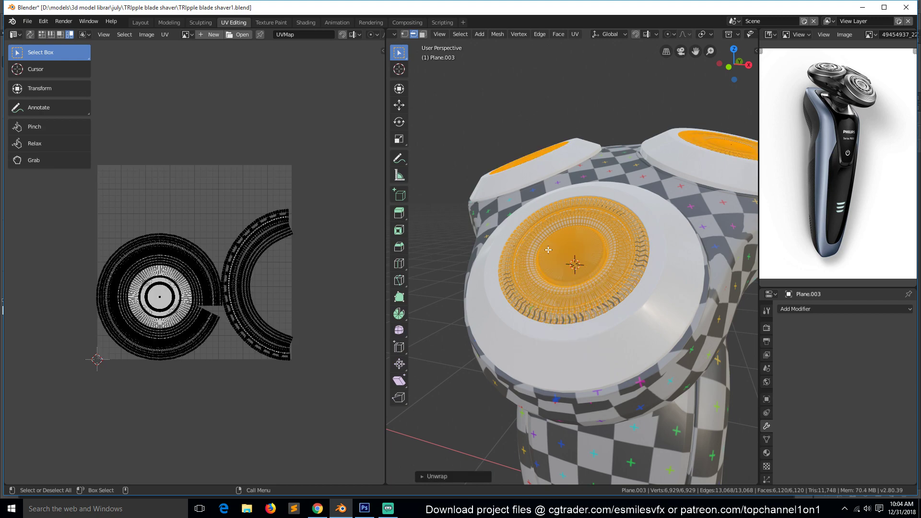
key(a)
scroll(230, 321, up, 6)
scroll(257, 317, down, 6)
key(Tab)
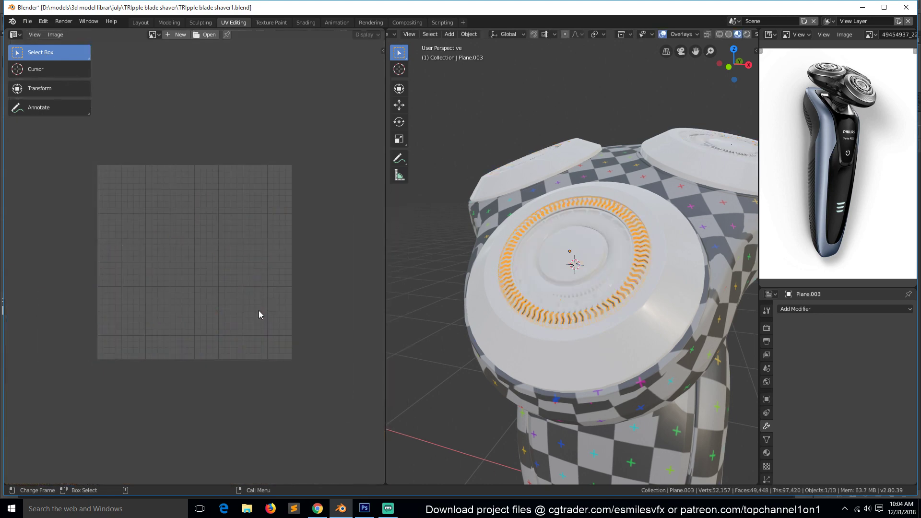
Assign Material.002 to both the front cutter cap and the zigzag blade ring
click(660, 340)
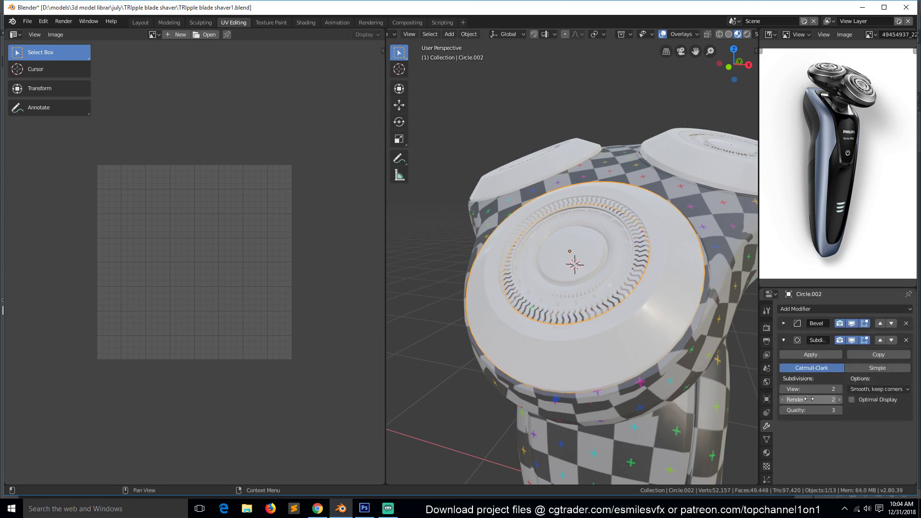
click(766, 452)
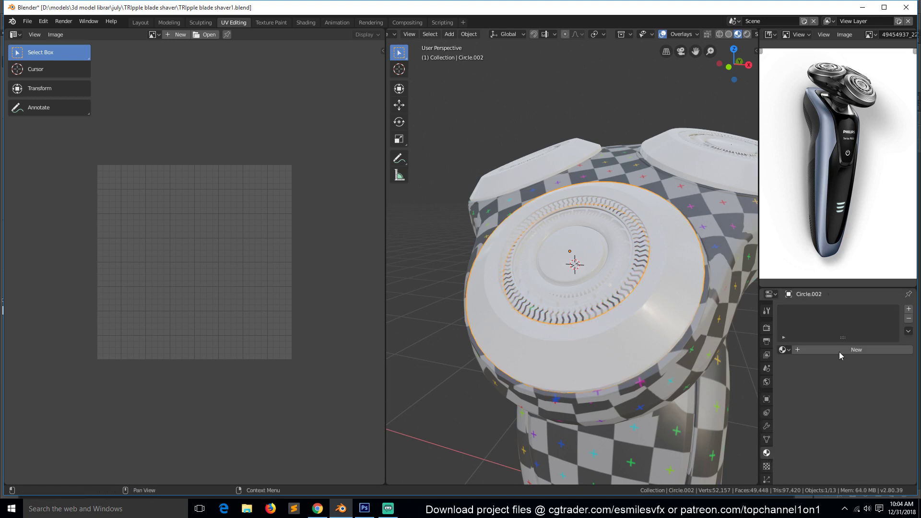
click(783, 349)
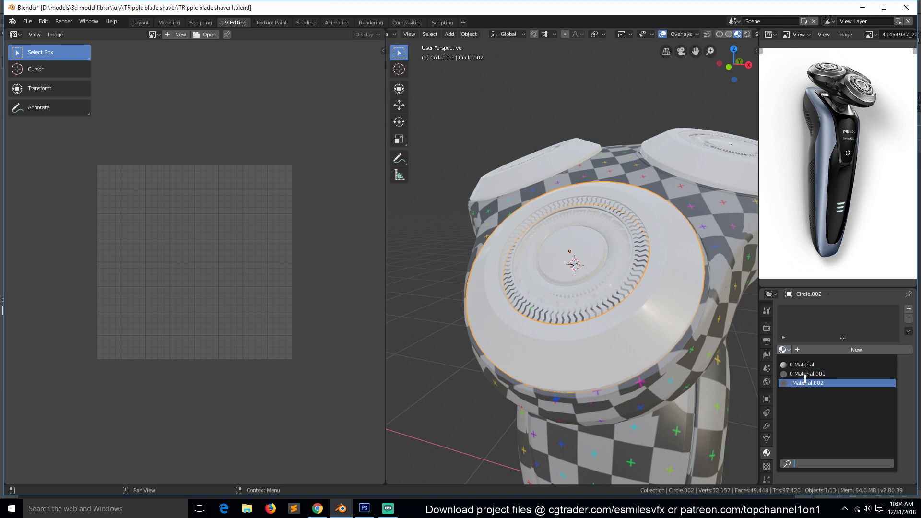
click(779, 379)
click(604, 285)
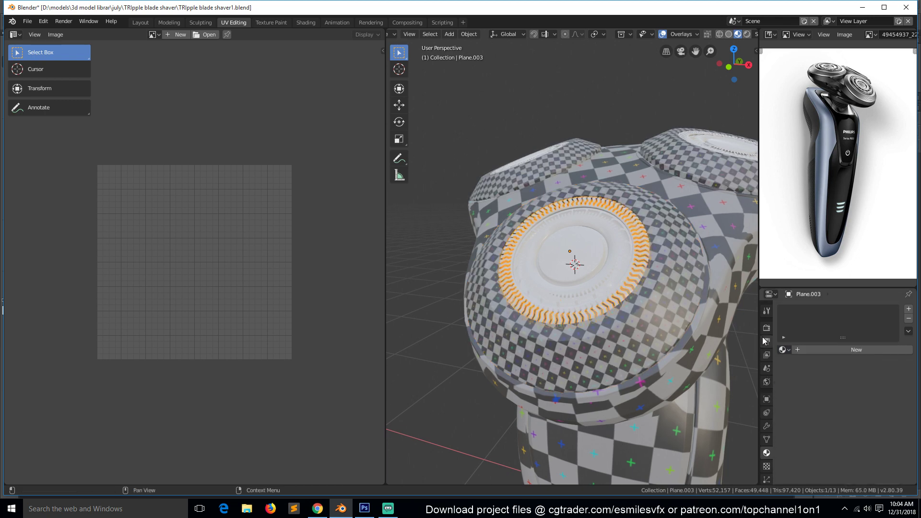
click(781, 350)
click(793, 389)
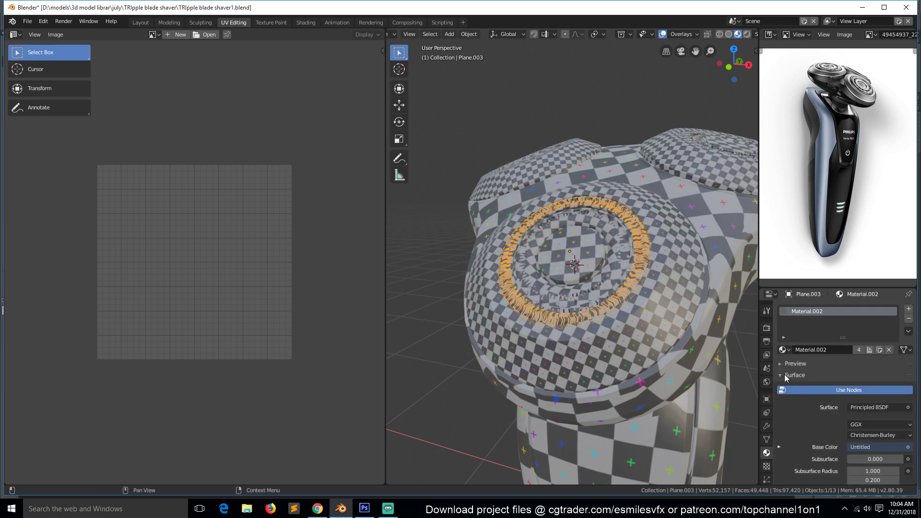
click(606, 280)
Save the file and orbit to a side view of the neck
mouse_move(606, 280)
middle_down()
mouse_move(654, 311)
mouse_move(623, 277)
middle_up()
scroll(657, 307, up, 6)
scroll(623, 277, down, 6)
scroll(623, 277, down, 5)
key(ctrl+s)
scroll(642, 362, down, 3)
middle_drag(642, 362, 581, 289)
Mark one edge loop of the neck ring Circle.004 as a seam and unwrap its UVs
scroll(619, 276, up, 3)
click(641, 265)
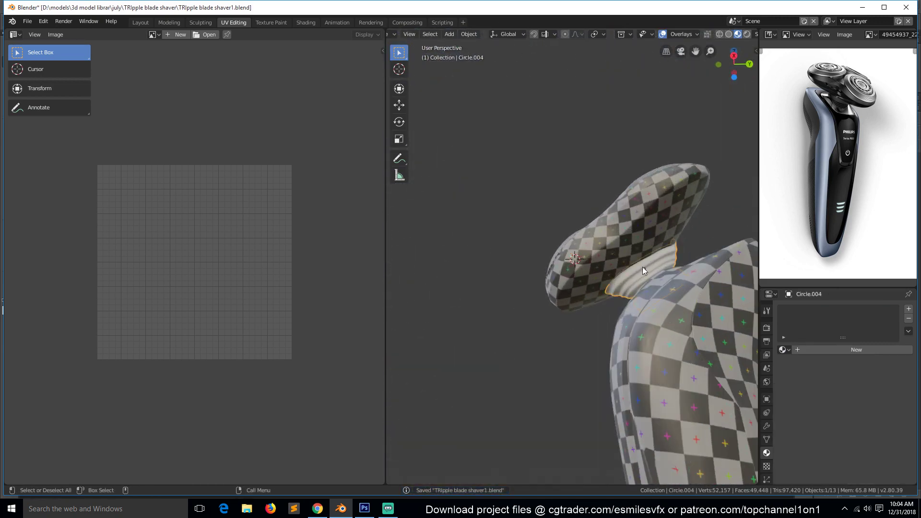
key(Tab)
key(a)
alt+click(641, 275)
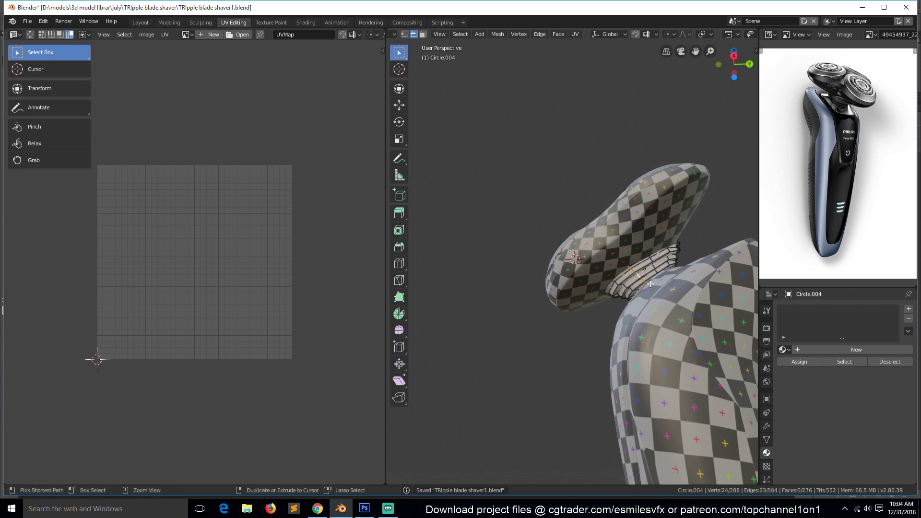
key(ctrl+e)
click(650, 285)
key(a)
key(u)
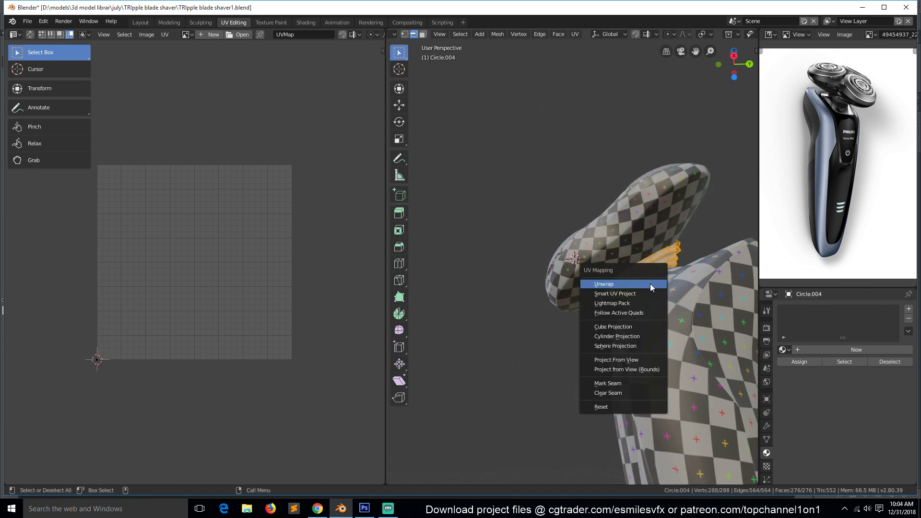
click(645, 284)
key(Tab)
Assign the checker material Material.002 to the neck ring
click(784, 349)
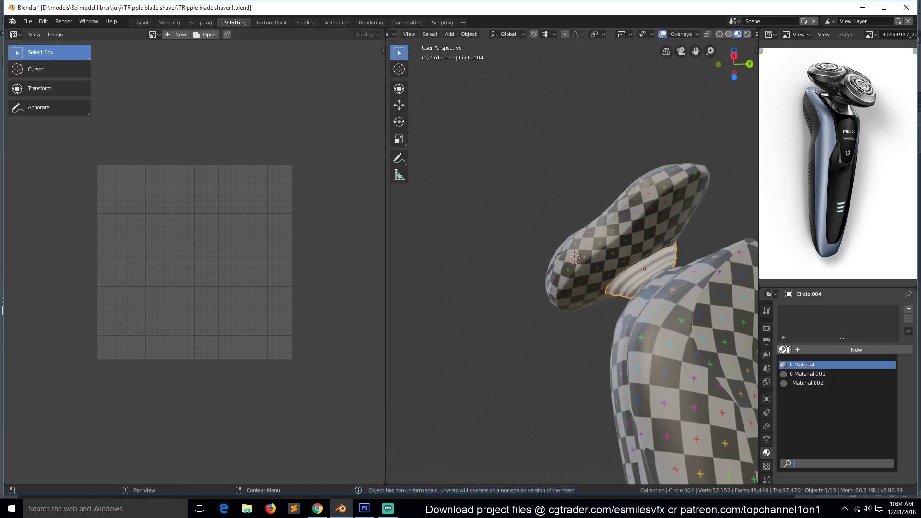
click(793, 384)
key(alt+a)
Review the whole shaver and save the Blender file
scroll(568, 244, down, 6)
middle_drag(568, 243, 699, 292)
scroll(698, 292, up, 4)
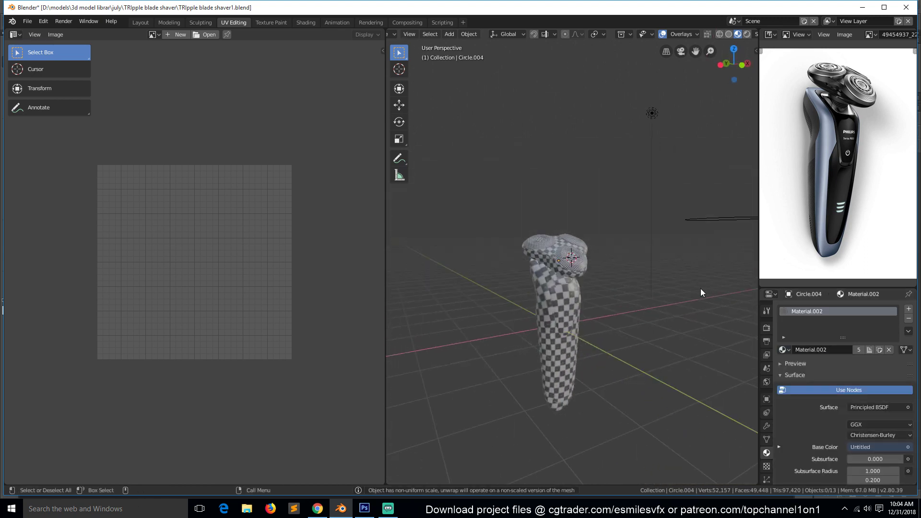
key(ctrl+s)
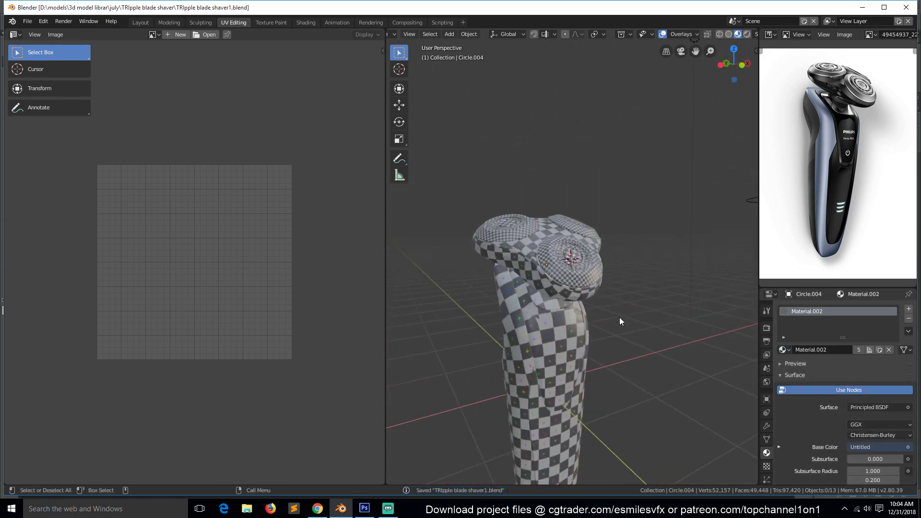
scroll(618, 319, up, 3)
scroll(832, 143, up, 3)
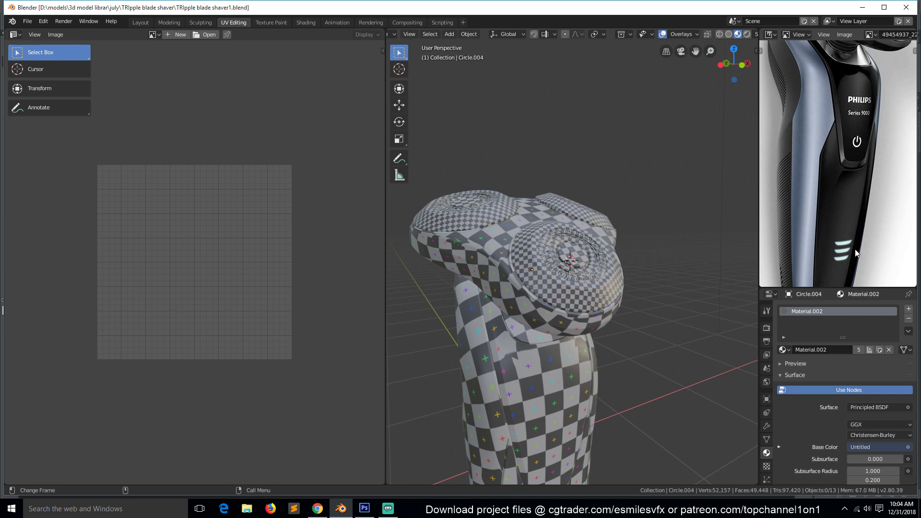
scroll(846, 244, down, 3)
key(ctrl+s)
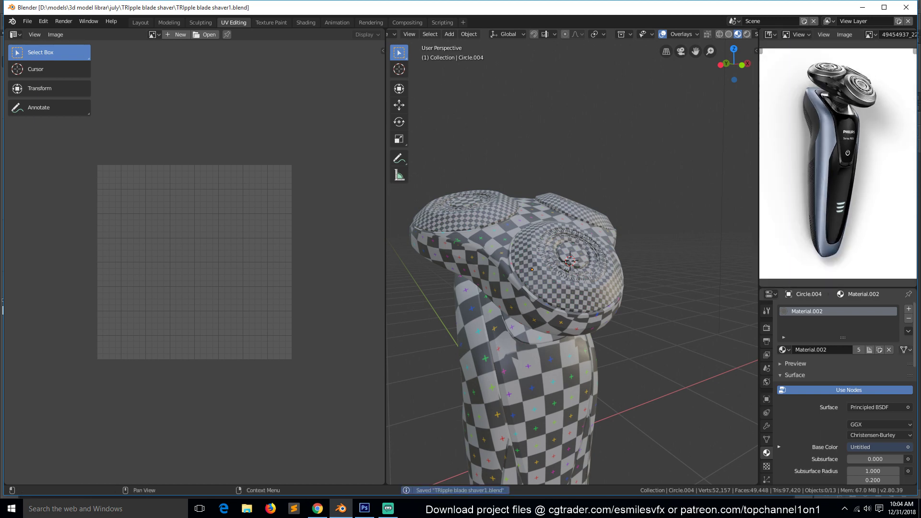